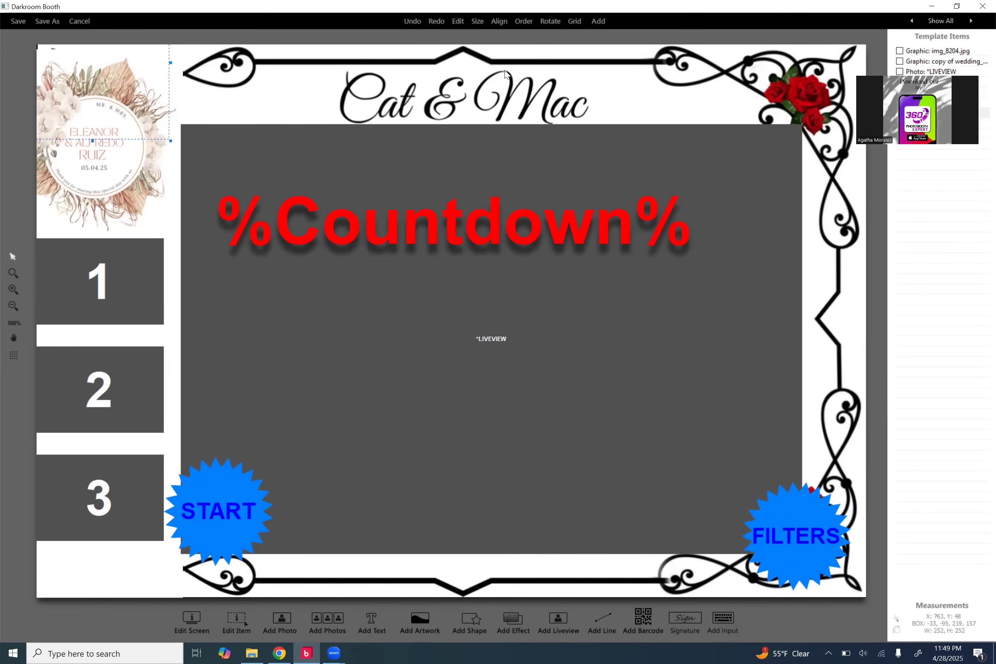
Step: Nudge the 1-2-3 photo panels down and shift img_8204.jpg right and down to x 16
{"action": "left_click", "coordinate": [833, 79]}
{"action": "left_click", "coordinate": [117, 163]}
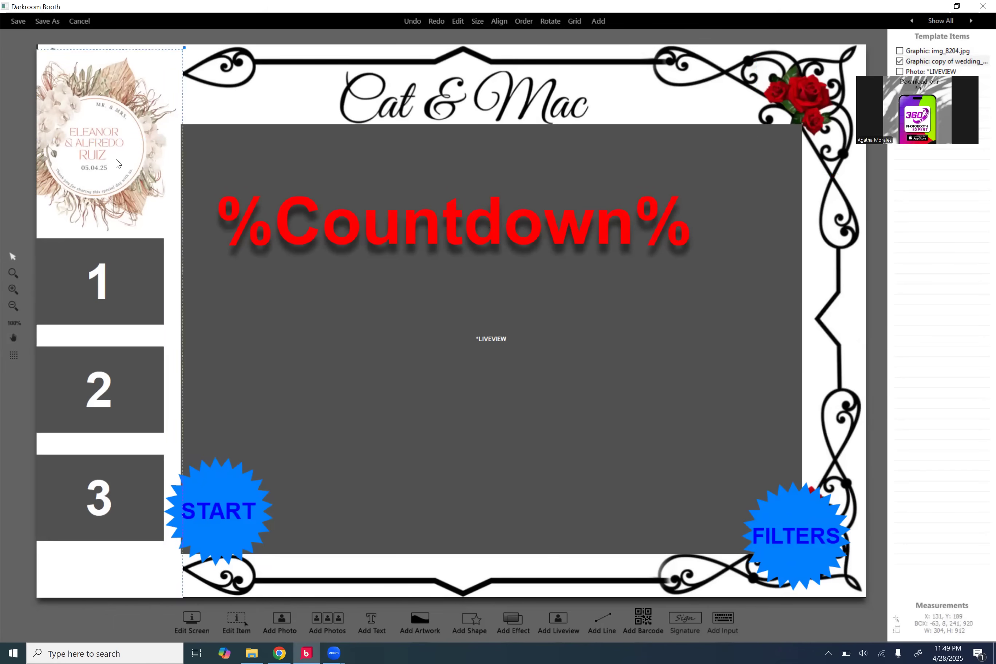
{"action": "left_click_drag", "start_coordinate": [117, 302], "coordinate": [119, 311]}
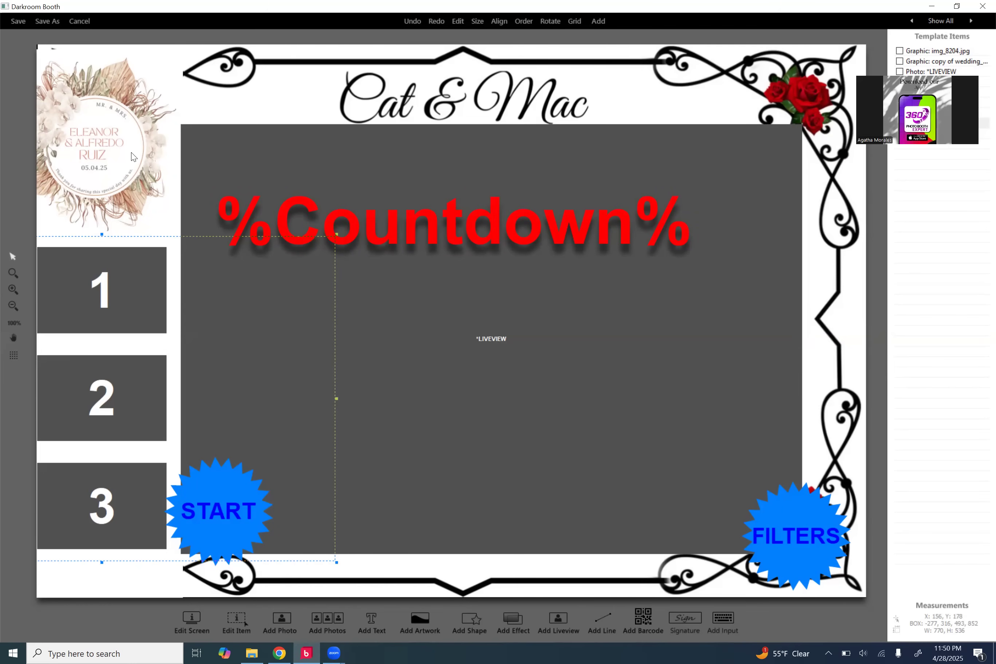
{"action": "left_click", "coordinate": [422, 68]}
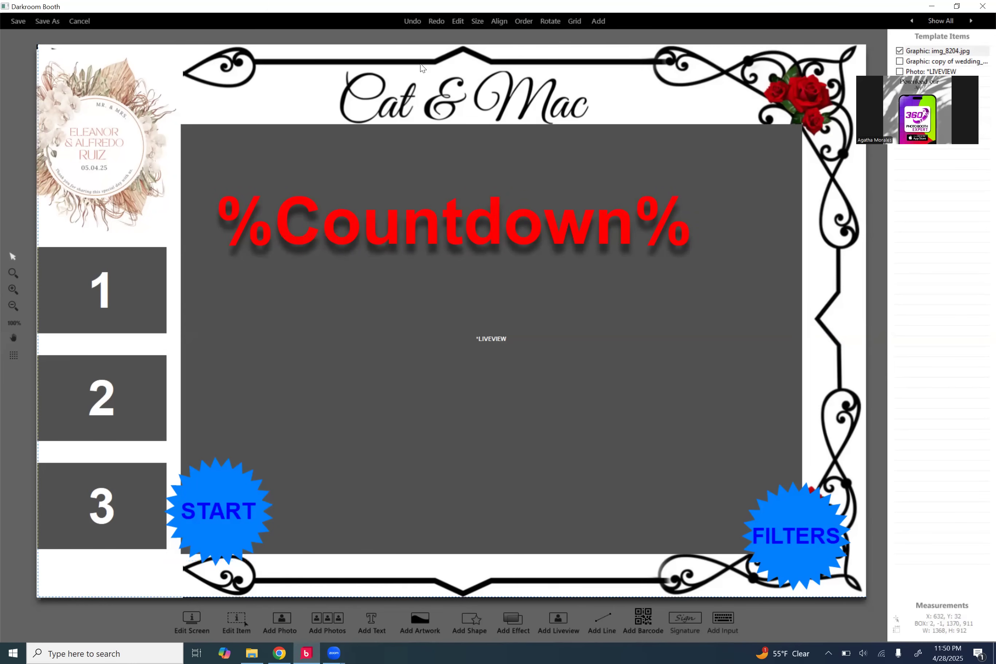
{"action": "left_click_drag", "start_coordinate": [422, 67], "coordinate": [518, 76]}
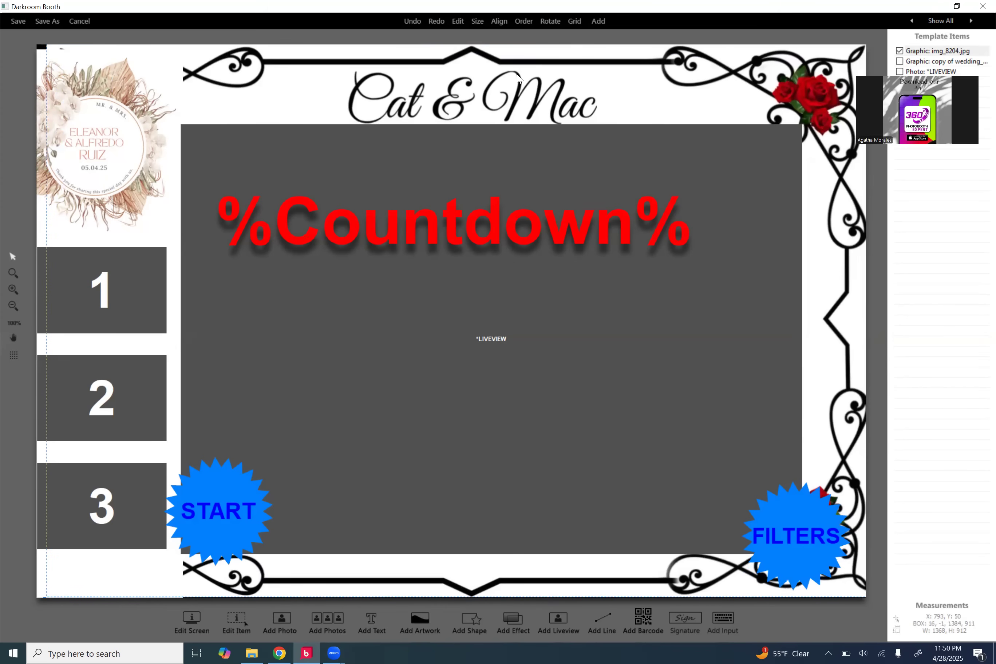
Step: Drop the *LIVEVIEW area's top edge about 15 px, leaving the 180×180 START and FILTERS buttons
{"action": "left_click", "coordinate": [470, 177]}
{"action": "left_click", "coordinate": [479, 147]}
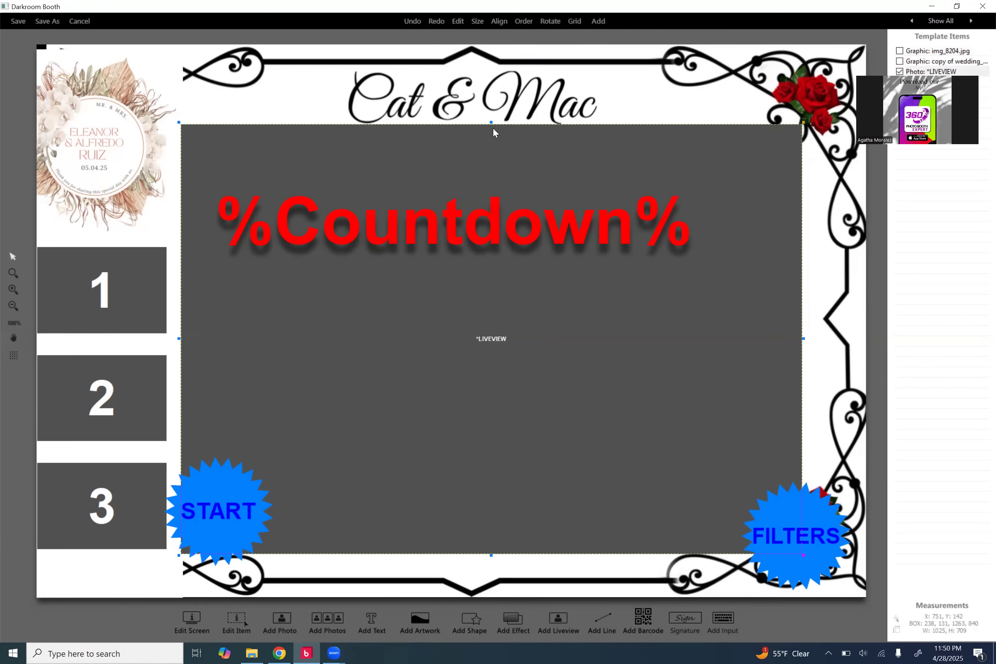
{"action": "left_click_drag", "start_coordinate": [493, 133], "coordinate": [493, 132]}
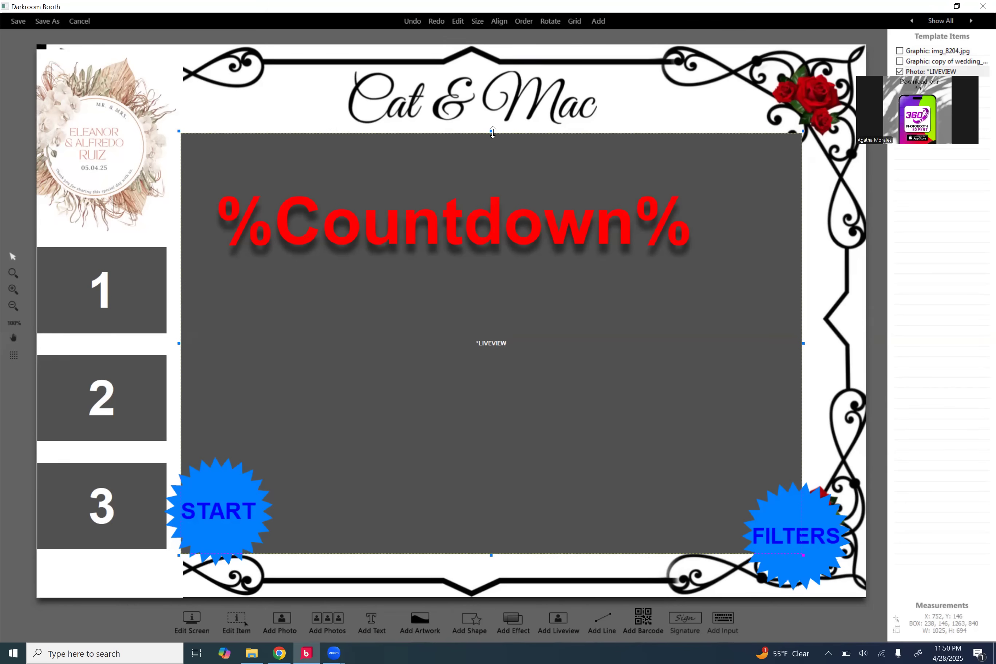
{"action": "left_click", "coordinate": [479, 184]}
{"action": "left_click", "coordinate": [447, 157]}
{"action": "left_click", "coordinate": [462, 227]}
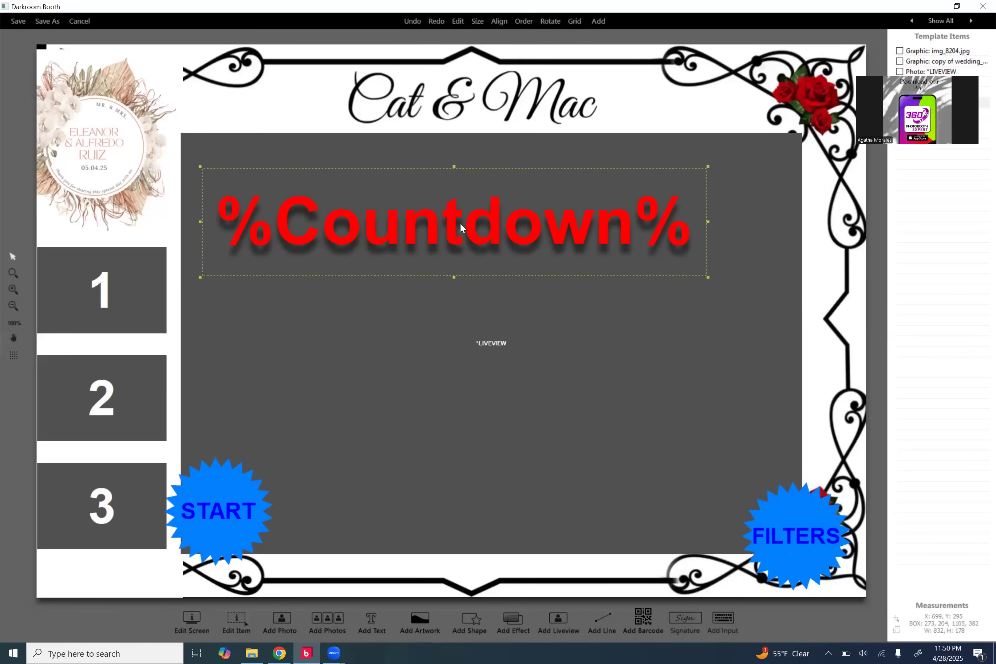
{"action": "left_click", "coordinate": [241, 507]}
{"action": "left_click", "coordinate": [816, 524]}
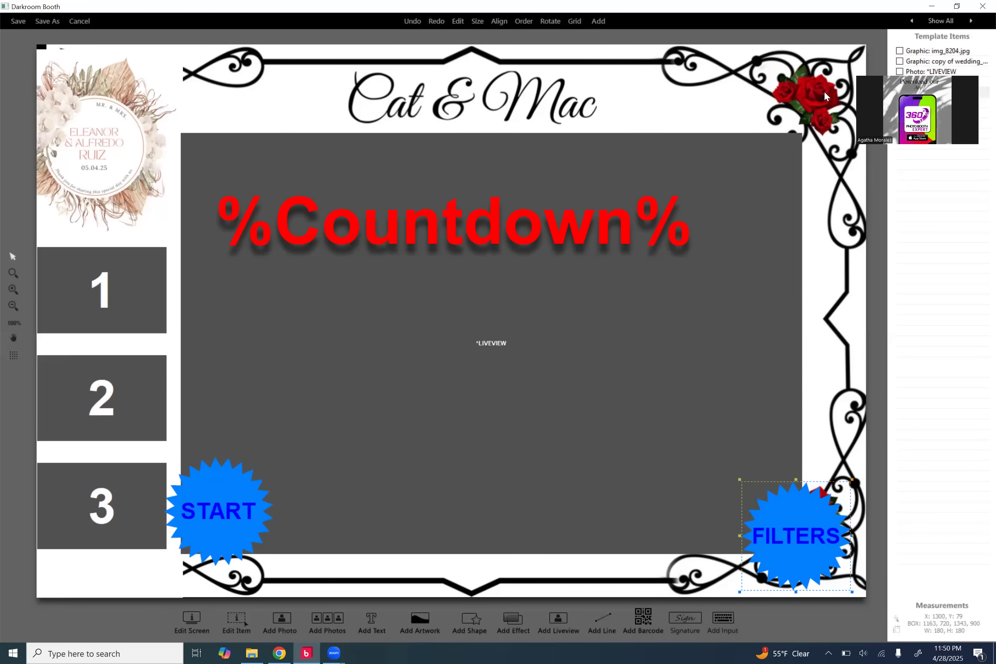
{"action": "left_click", "coordinate": [224, 528]}
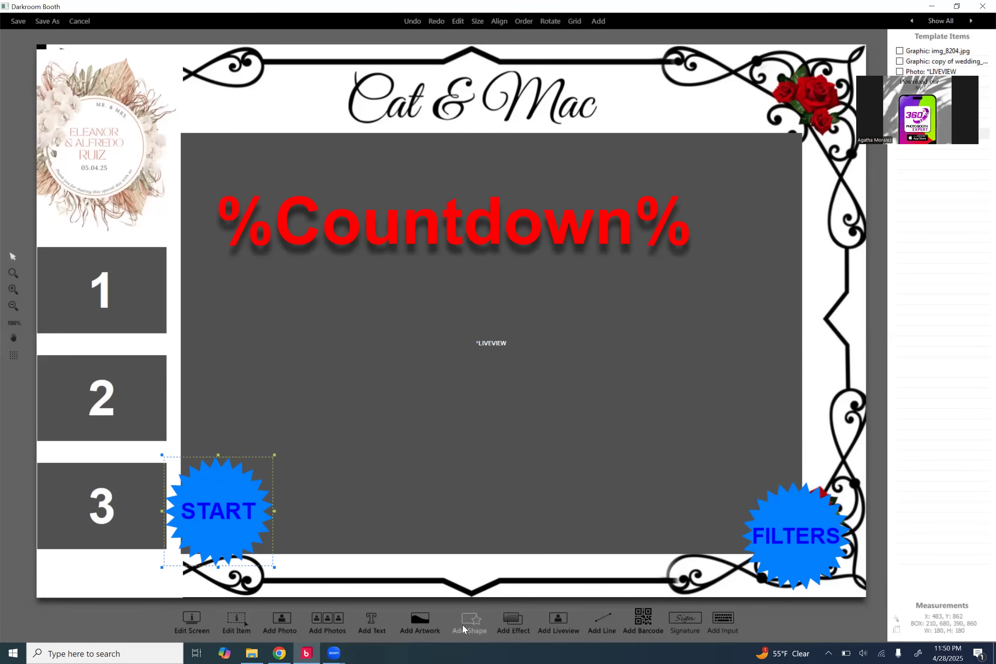
{"action": "double_click", "coordinate": [219, 506]}
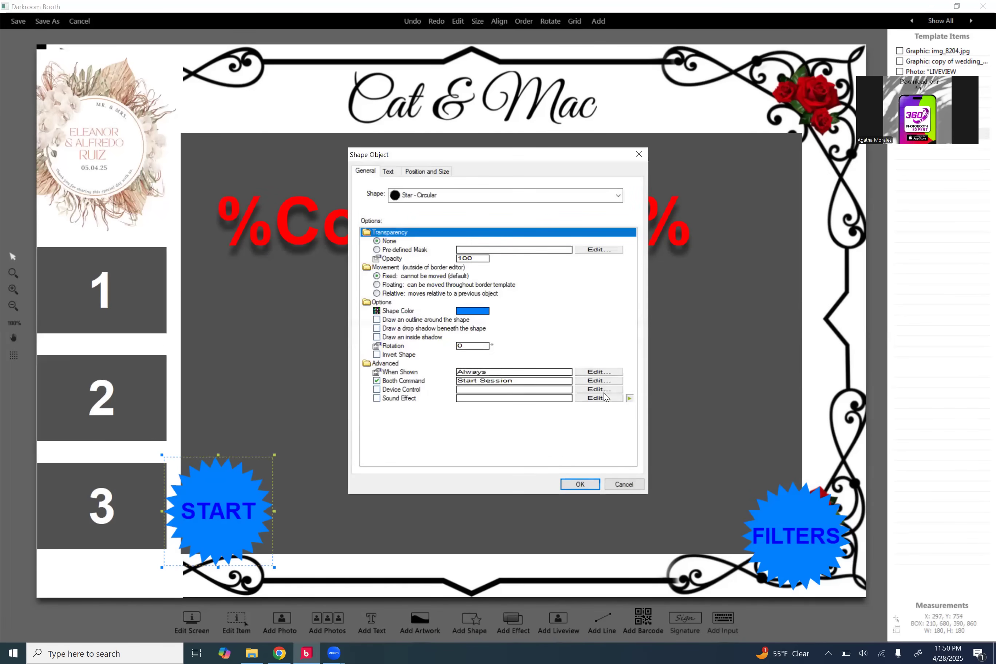
{"action": "left_click", "coordinate": [630, 485]}
{"action": "left_click", "coordinate": [824, 536]}
{"action": "double_click", "coordinate": [825, 537]}
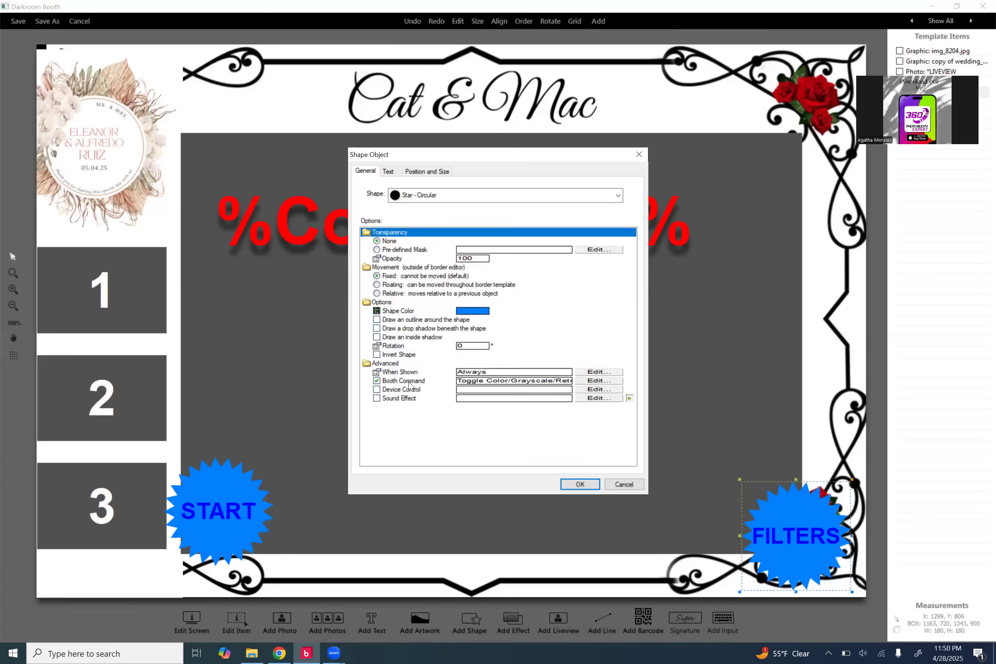
{"action": "left_click", "coordinate": [603, 381]}
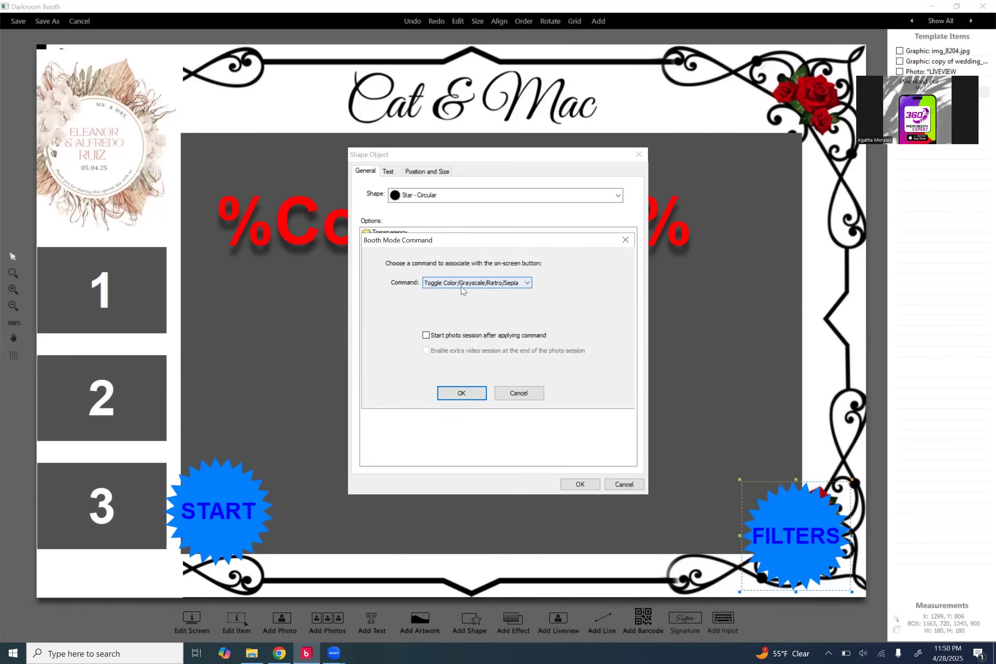
{"action": "left_click", "coordinate": [525, 390]}
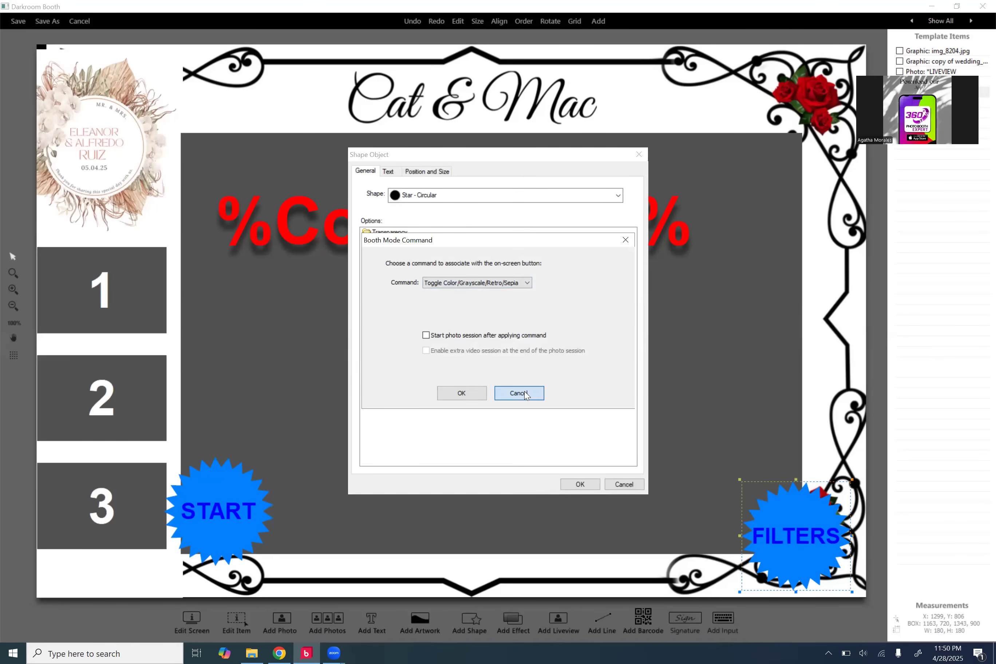
{"action": "left_click", "coordinate": [625, 484]}
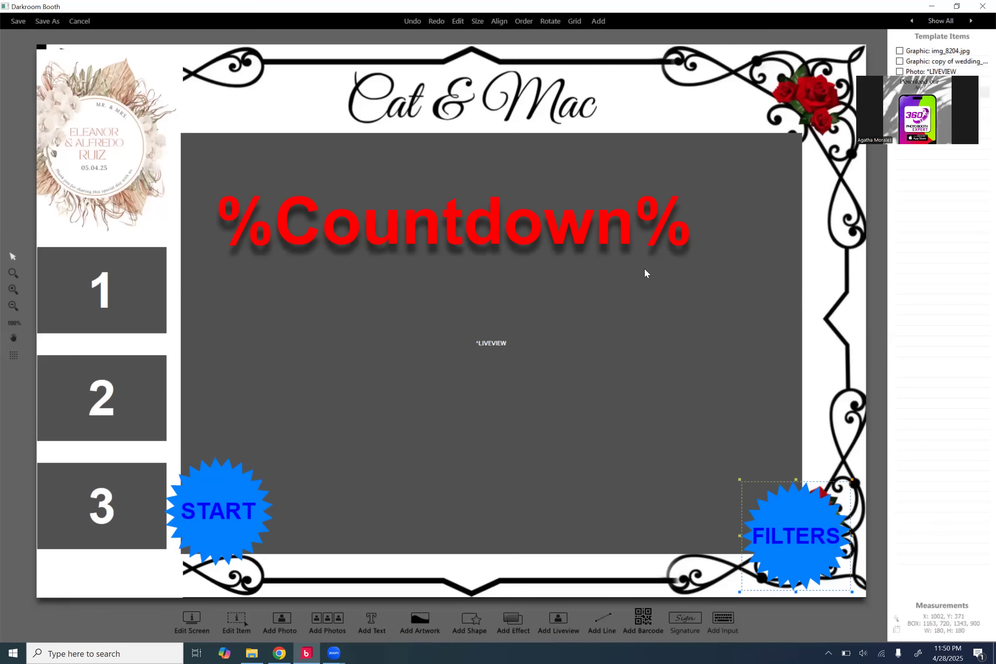
{"action": "left_click", "coordinate": [837, 90]}
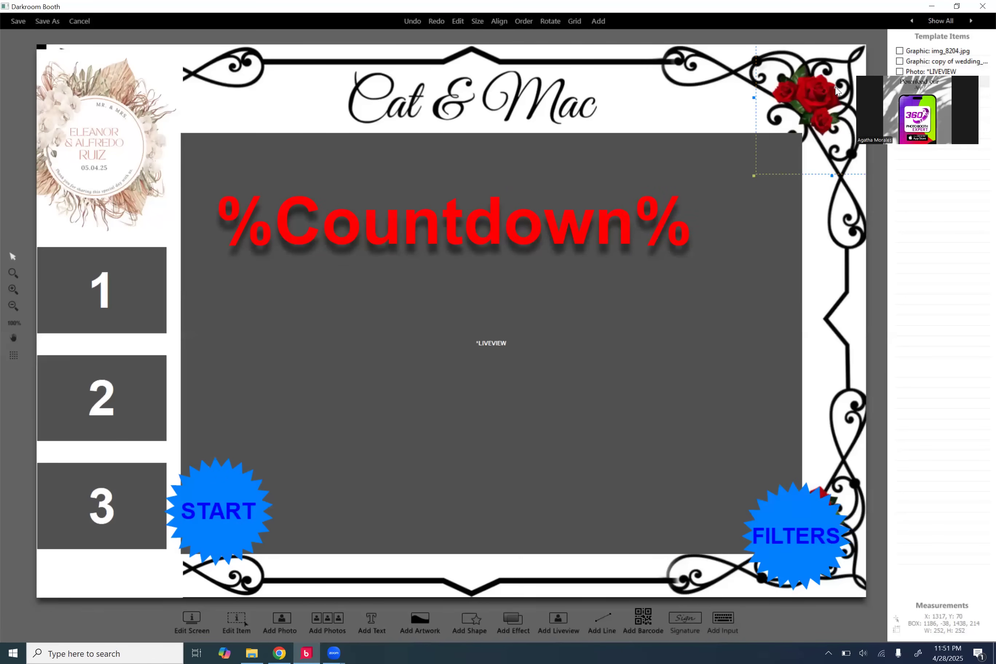
{"action": "double_click", "coordinate": [838, 90]}
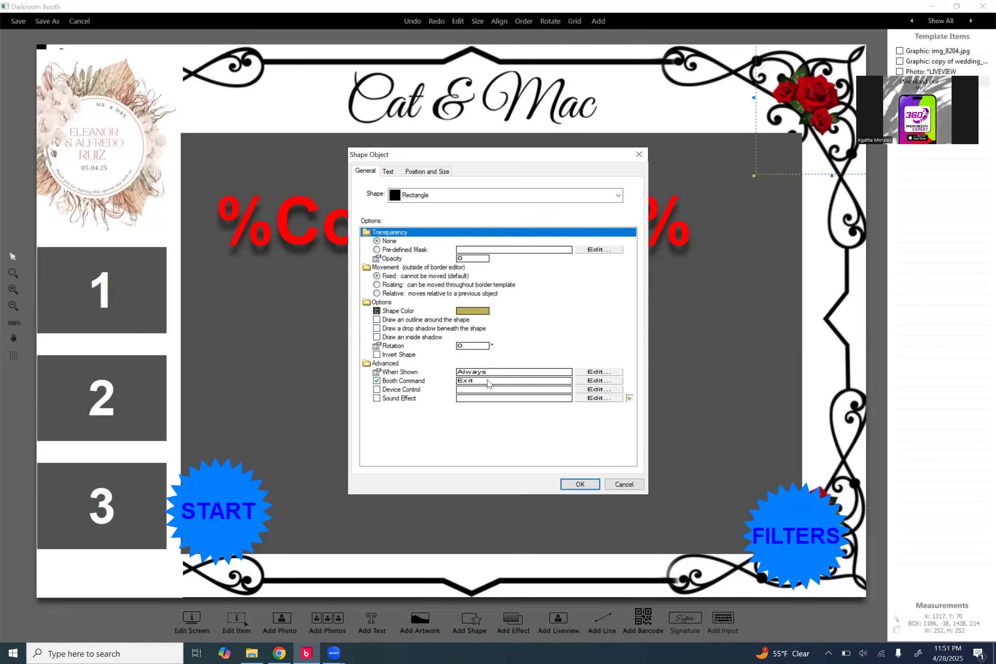
{"action": "left_click", "coordinate": [623, 484]}
{"action": "left_click", "coordinate": [77, 96]}
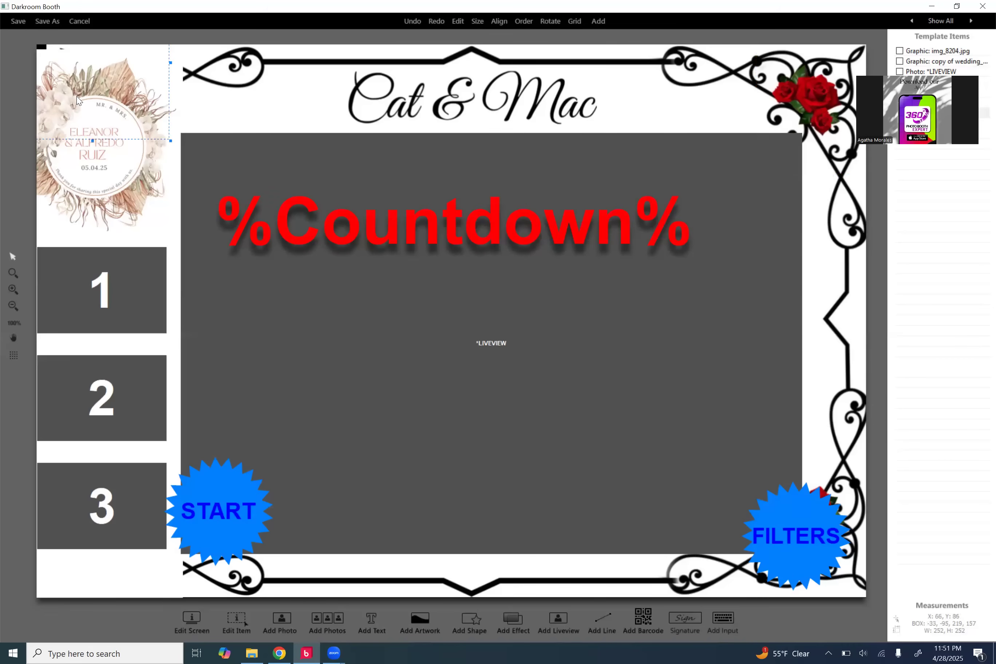
Step: Cancel the hotspot's Shape Object dialog, nudge the wedding graphic, and raise the photo panels ~44 px
{"action": "double_click", "coordinate": [76, 97]}
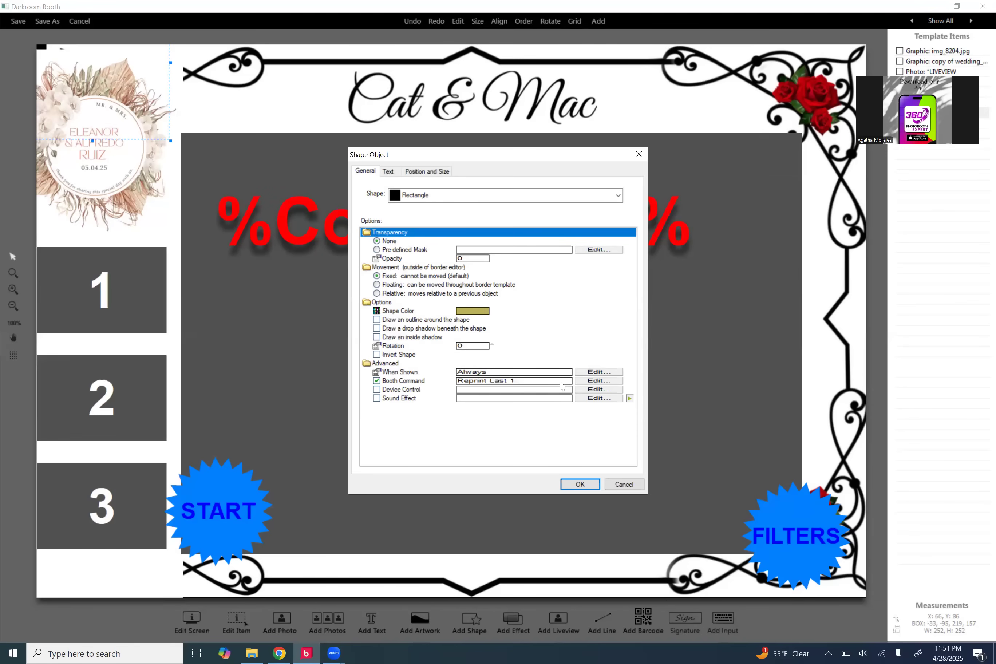
{"action": "left_click", "coordinate": [624, 484]}
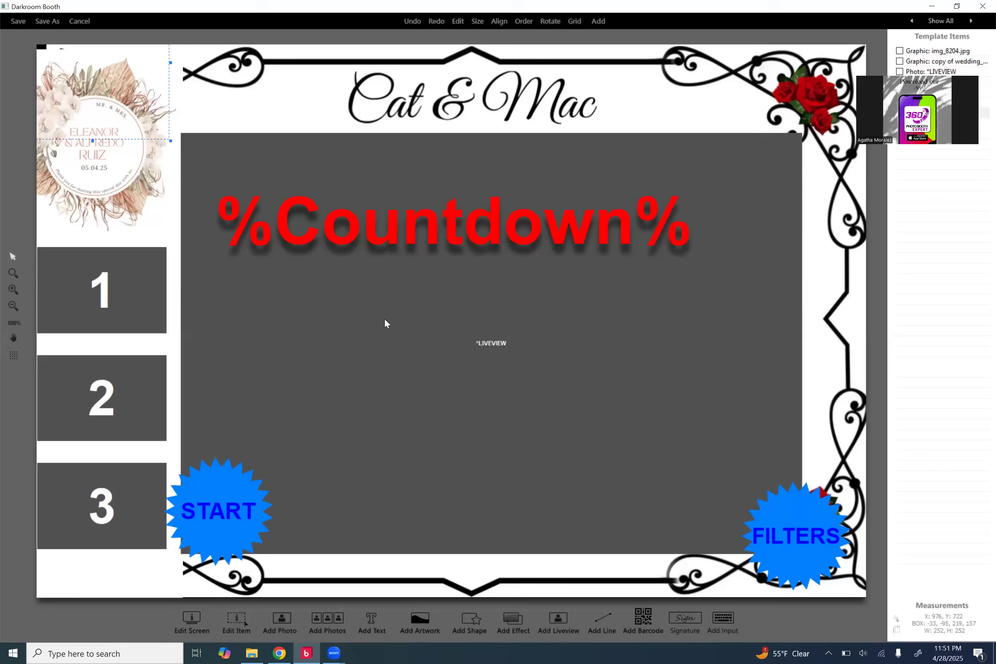
{"action": "left_click", "coordinate": [128, 210]}
{"action": "left_click_drag", "start_coordinate": [127, 211], "coordinate": [129, 208]}
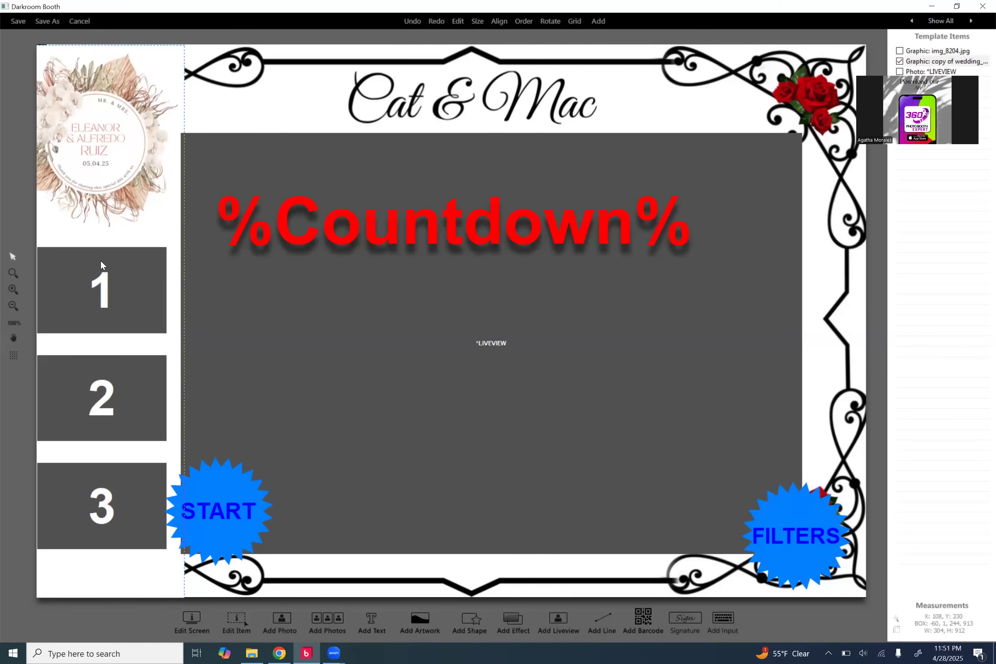
{"action": "mouse_move", "coordinate": [116, 305]}
{"action": "left_mouse_down"}
{"action": "mouse_move", "coordinate": [117, 277]}
{"action": "mouse_move", "coordinate": [117, 293]}
{"action": "left_mouse_up"}
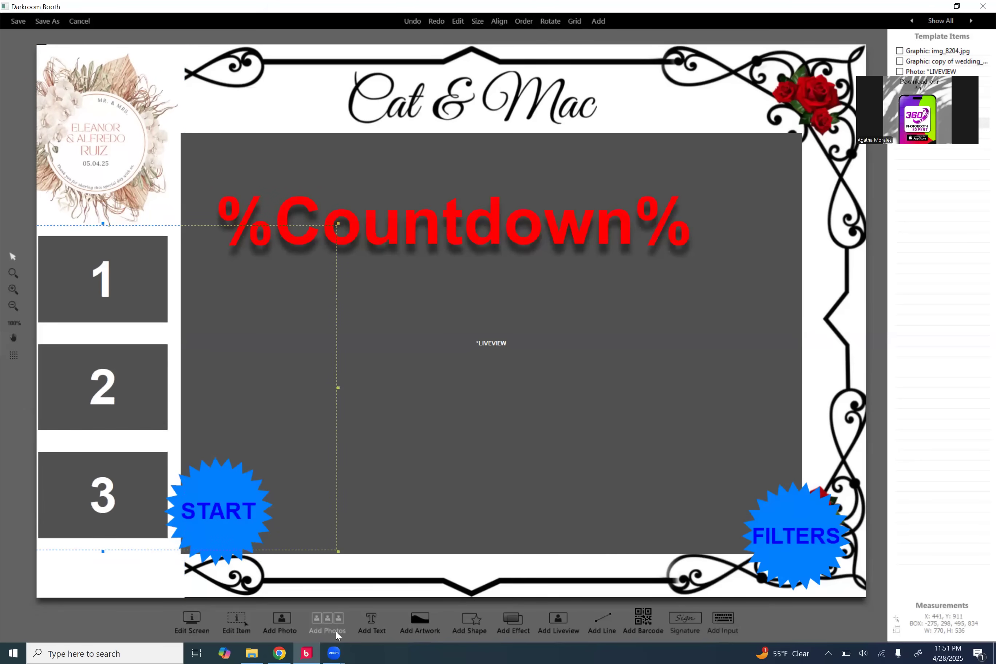
Step: Review and confirm the photo strip's Rows setting in the Composite Object dialog
{"action": "double_click", "coordinate": [156, 509]}
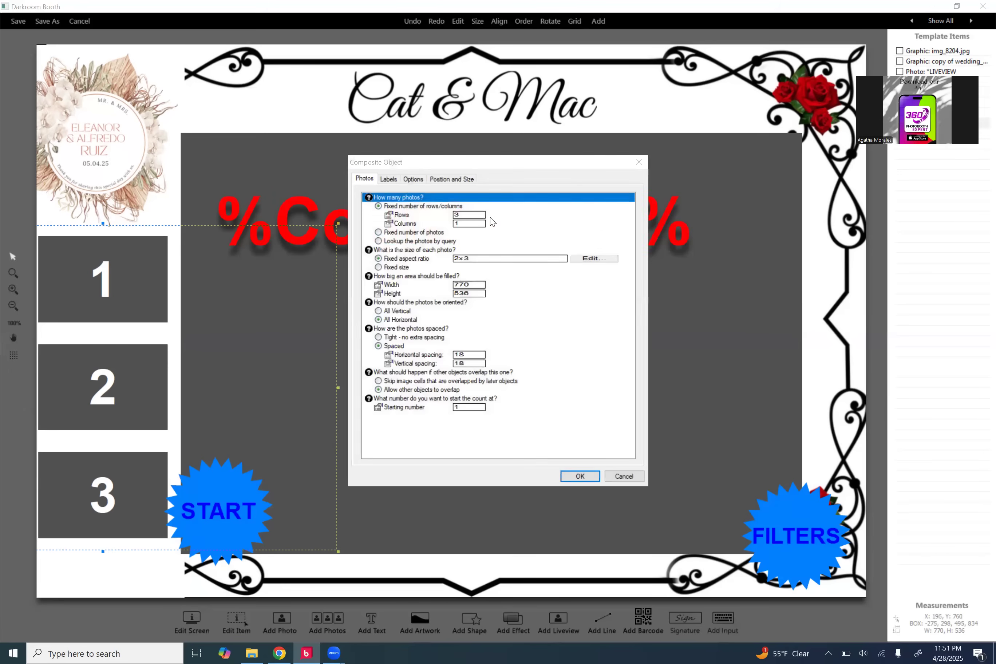
{"action": "left_click", "coordinate": [466, 213]}
{"action": "type", "text": "4"}
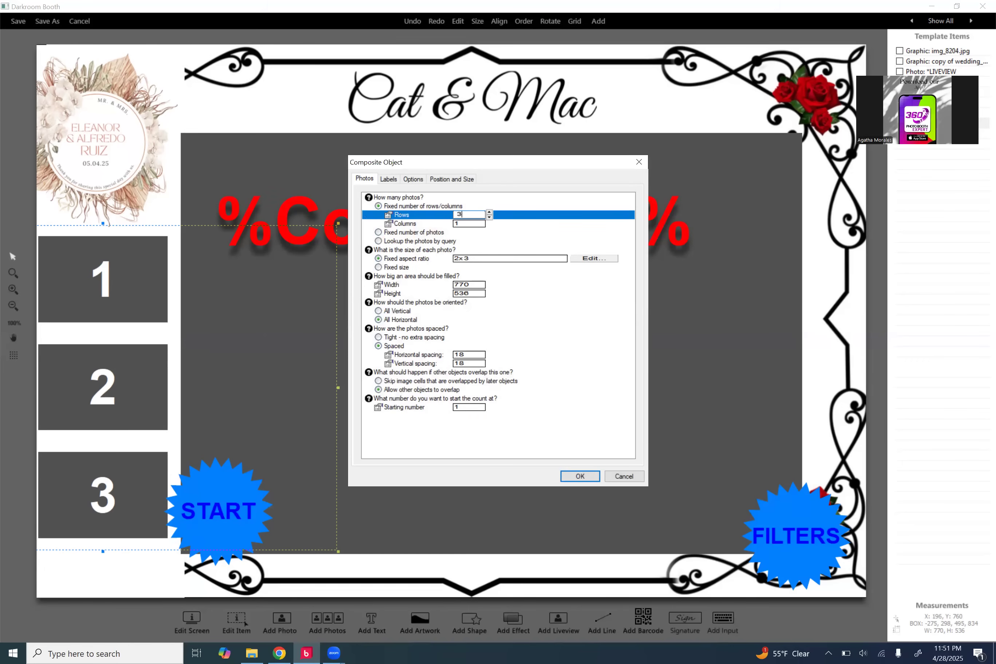
{"action": "left_click", "coordinate": [595, 476]}
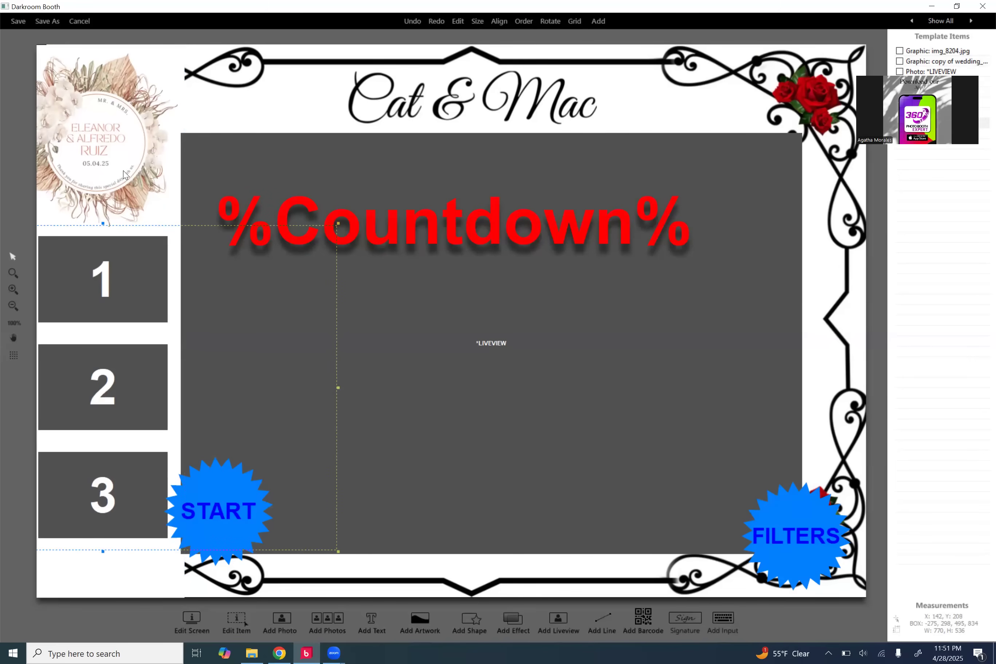
Step: Shift the img_8204.jpg frame background further right so it starts at x 60
{"action": "left_click", "coordinate": [530, 90]}
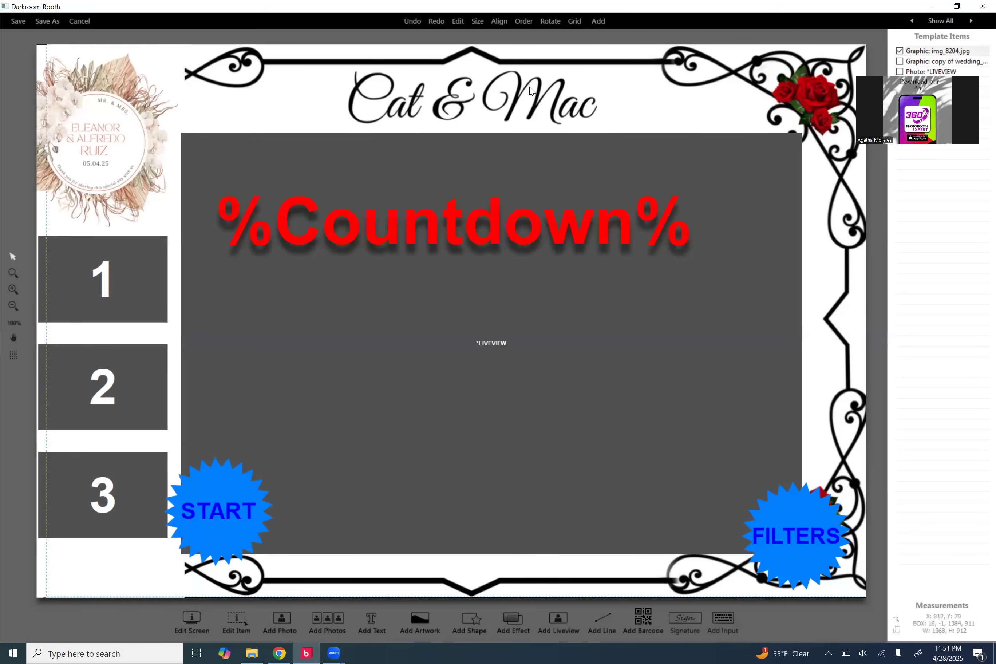
{"action": "left_click_drag", "start_coordinate": [530, 90], "coordinate": [556, 91]}
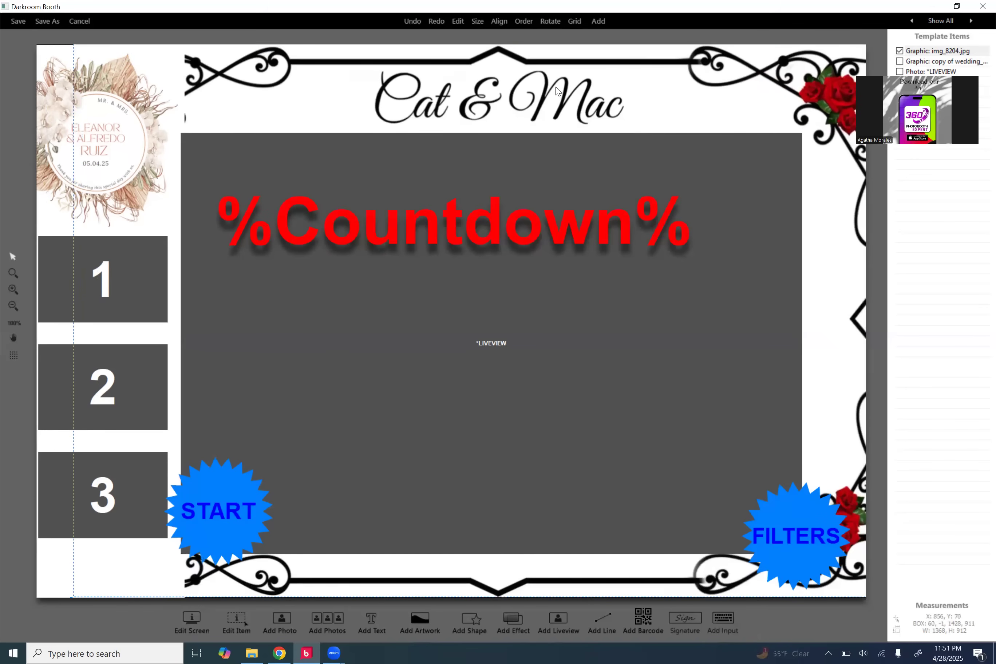
{"action": "left_click", "coordinate": [280, 651]}
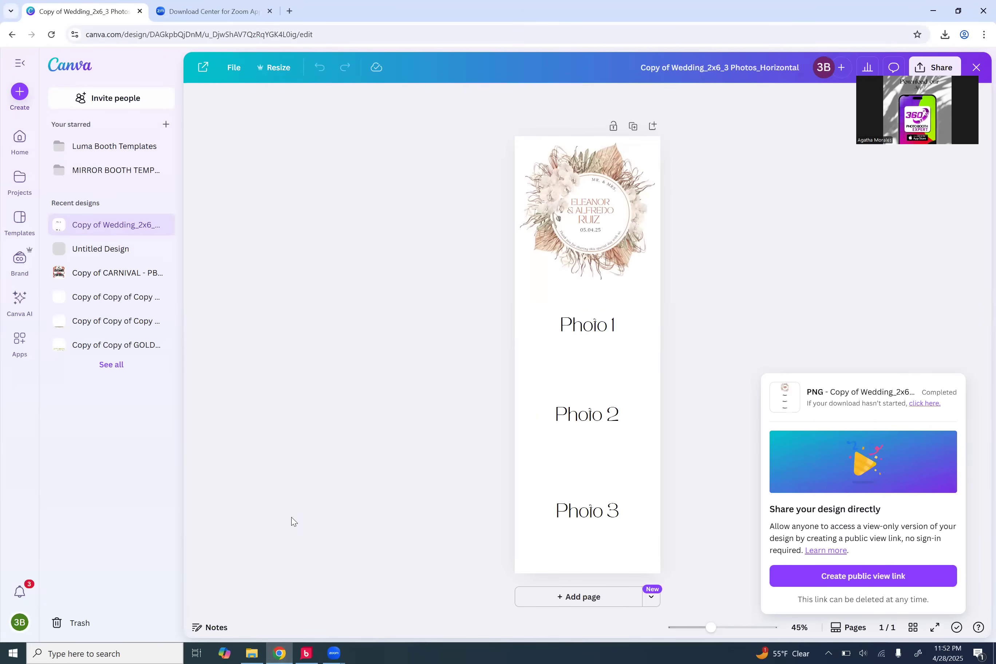
Step: Create a new custom-size Canva design with width 1080 and height 1920 px
{"action": "left_click", "coordinate": [51, 63]}
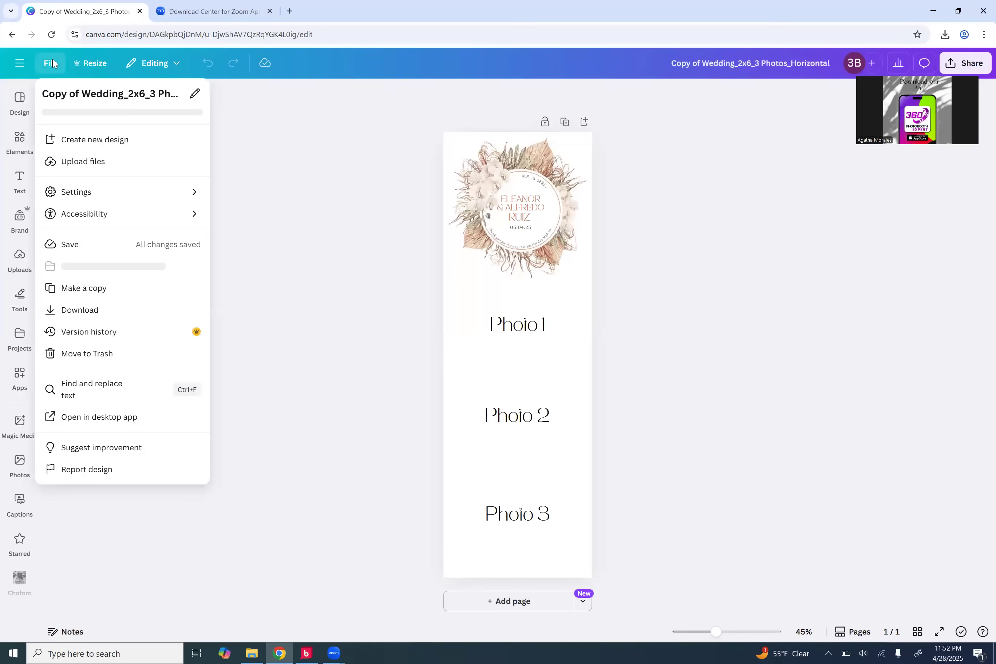
{"action": "left_click", "coordinate": [95, 146]}
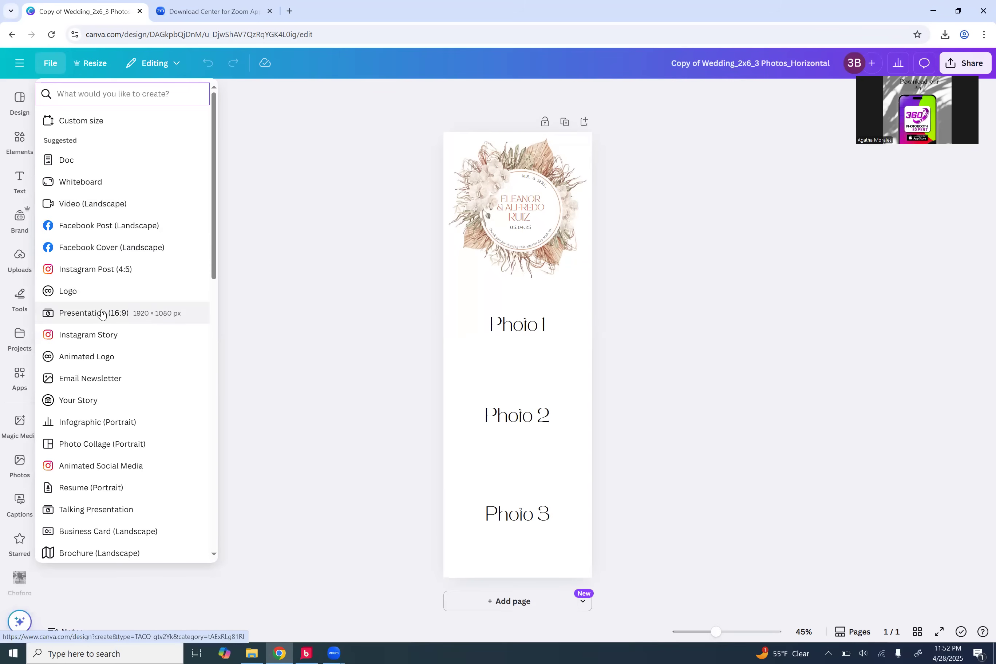
{"action": "left_click", "coordinate": [92, 123]}
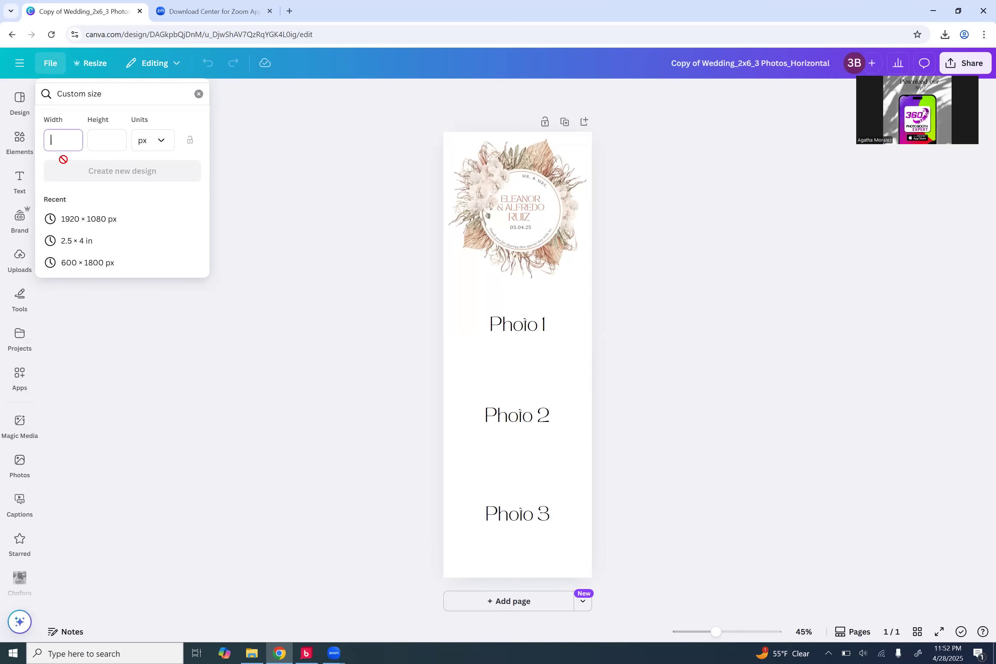
{"action": "type", "text": "1080"}
{"action": "key", "text": "Tab"}
{"action": "type", "text": "1920"}
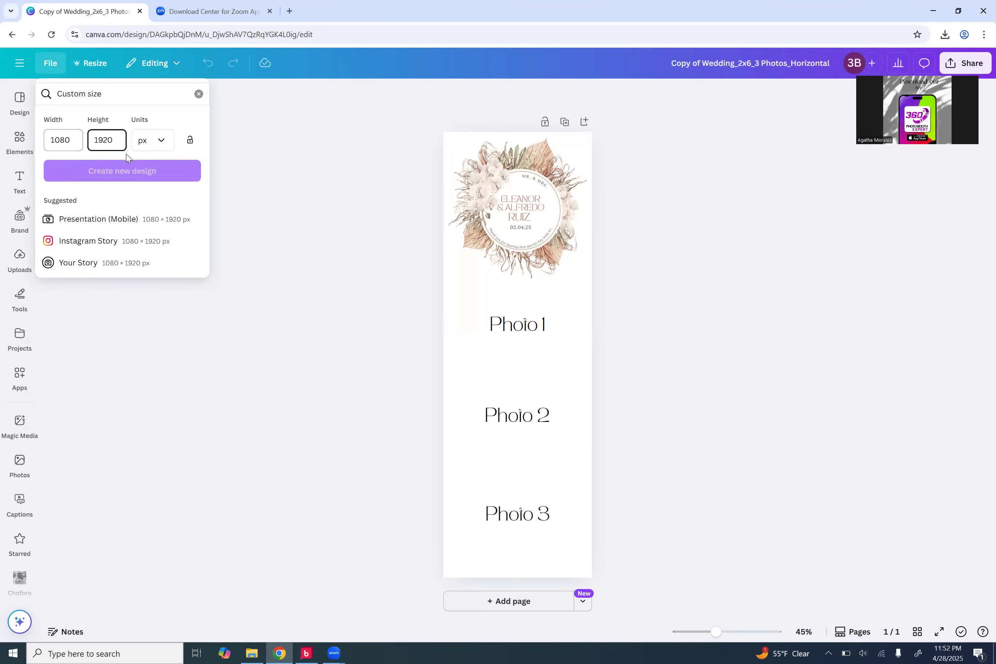
{"action": "left_click", "coordinate": [130, 179]}
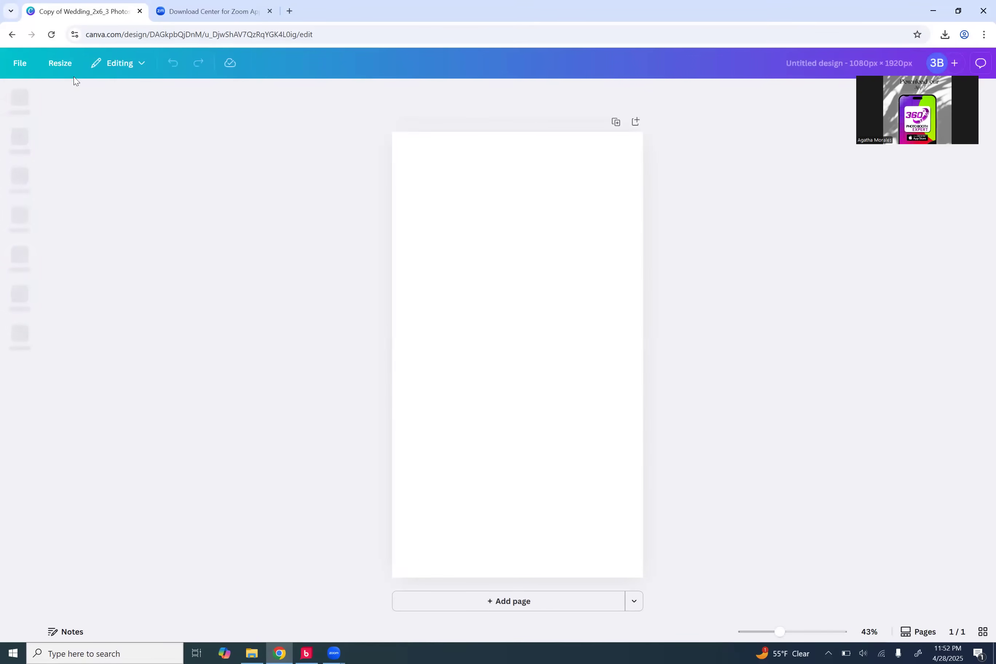
Step: Resize the design to a custom 1920 × 1080 px landscape size
{"action": "left_click", "coordinate": [68, 63]}
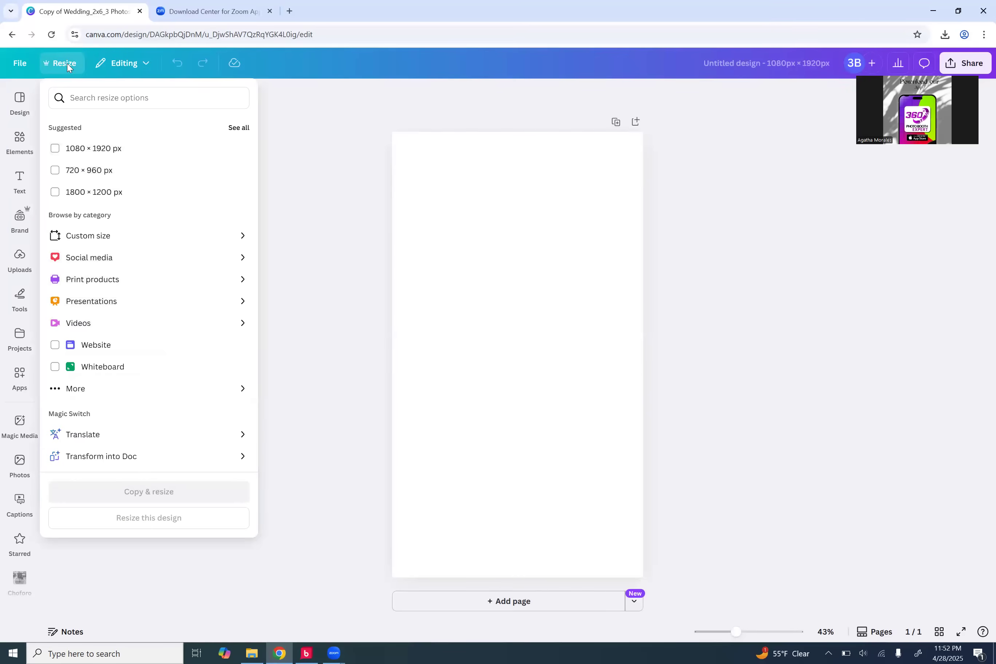
{"action": "left_click", "coordinate": [58, 150]}
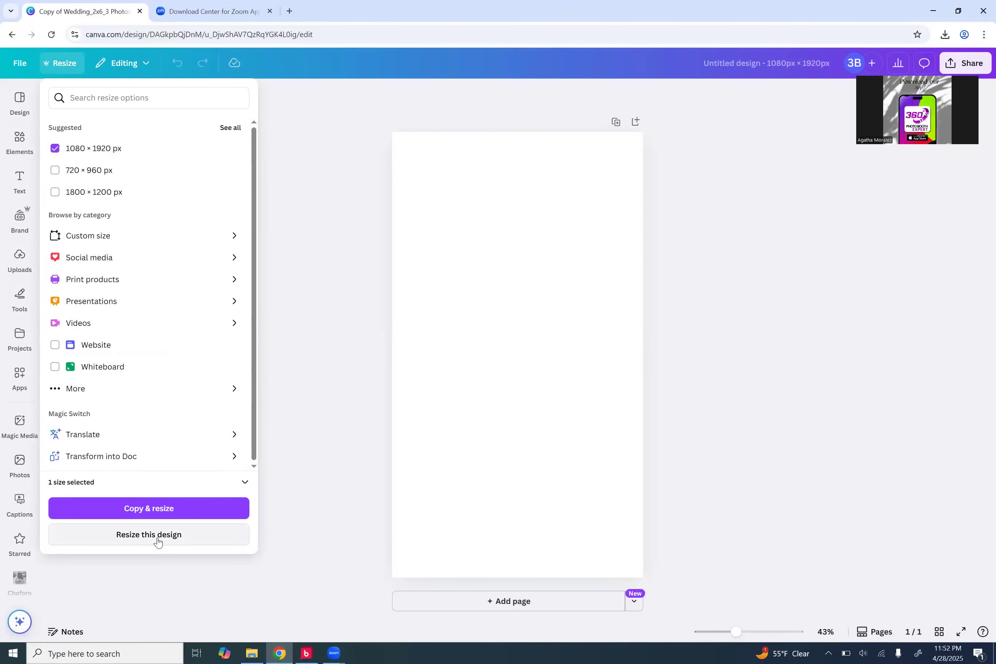
{"action": "left_click", "coordinate": [154, 235]}
{"action": "left_click", "coordinate": [102, 171]}
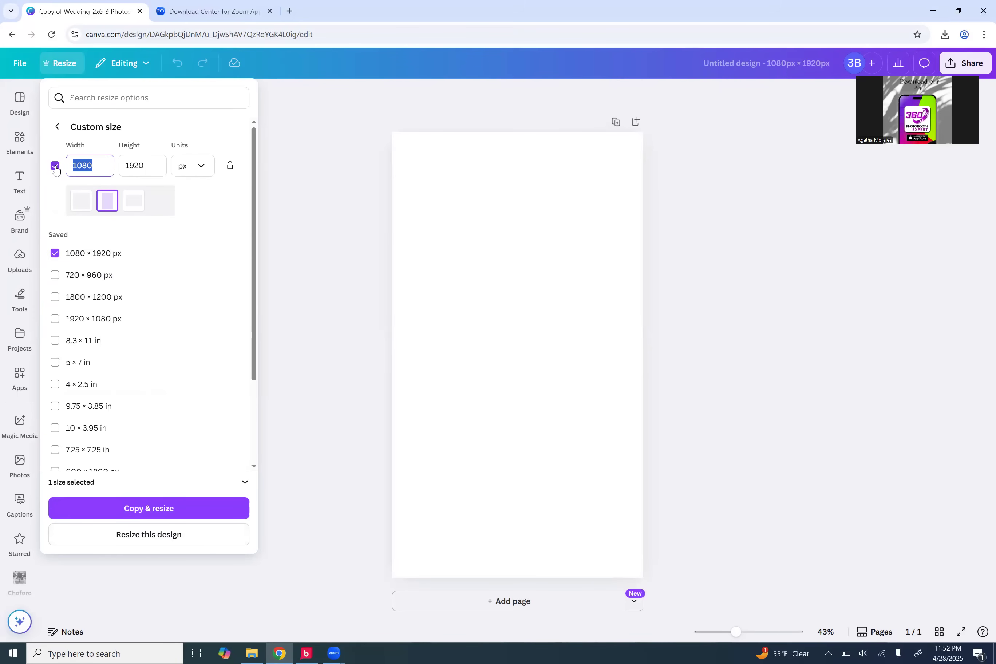
{"action": "type", "text": "1920"}
{"action": "key", "text": "Tab"}
{"action": "type", "text": "1080"}
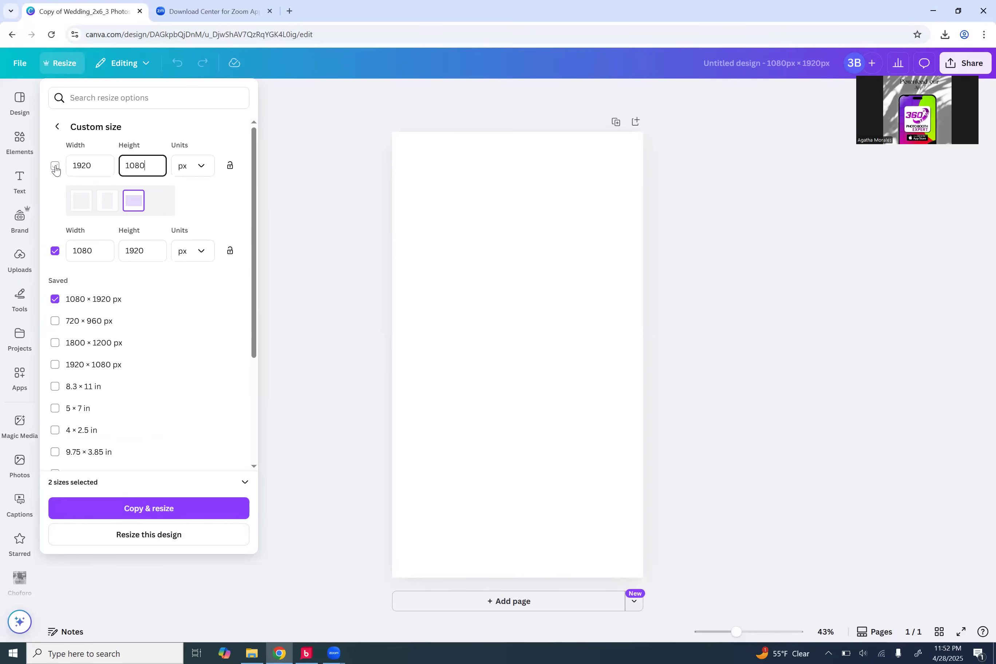
{"action": "left_click", "coordinate": [166, 537]}
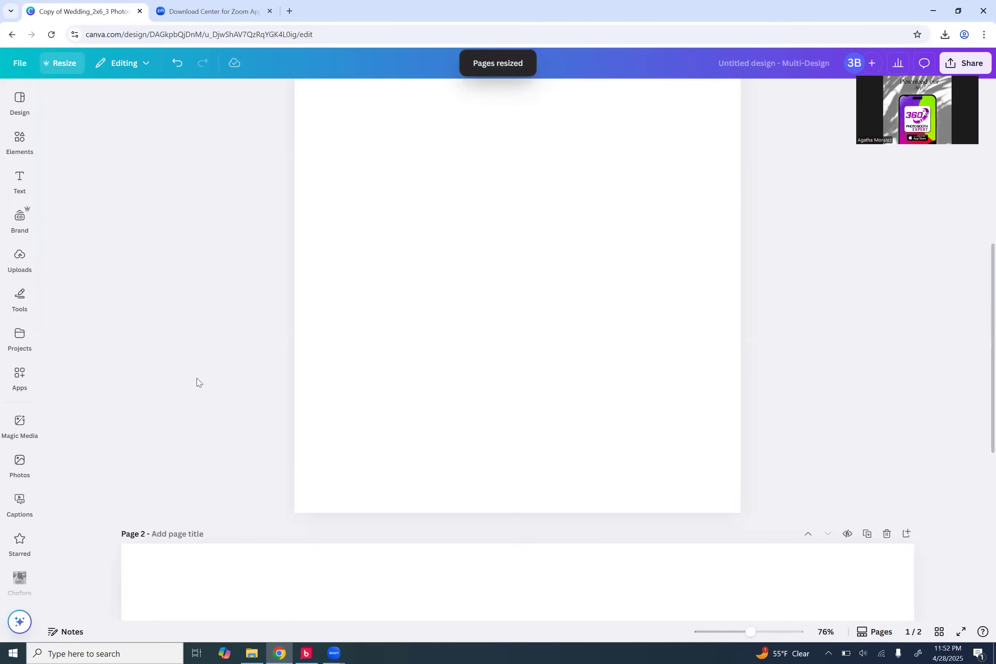
Step: Delete the leftover 1080 × 1920 portrait page
{"action": "scroll", "coordinate": [197, 379], "scroll_direction": "down", "scroll_amount": 5}
{"action": "scroll", "coordinate": [197, 382], "scroll_direction": "up", "scroll_amount": 8}
{"action": "scroll", "coordinate": [196, 381], "scroll_direction": "up", "scroll_amount": 2}
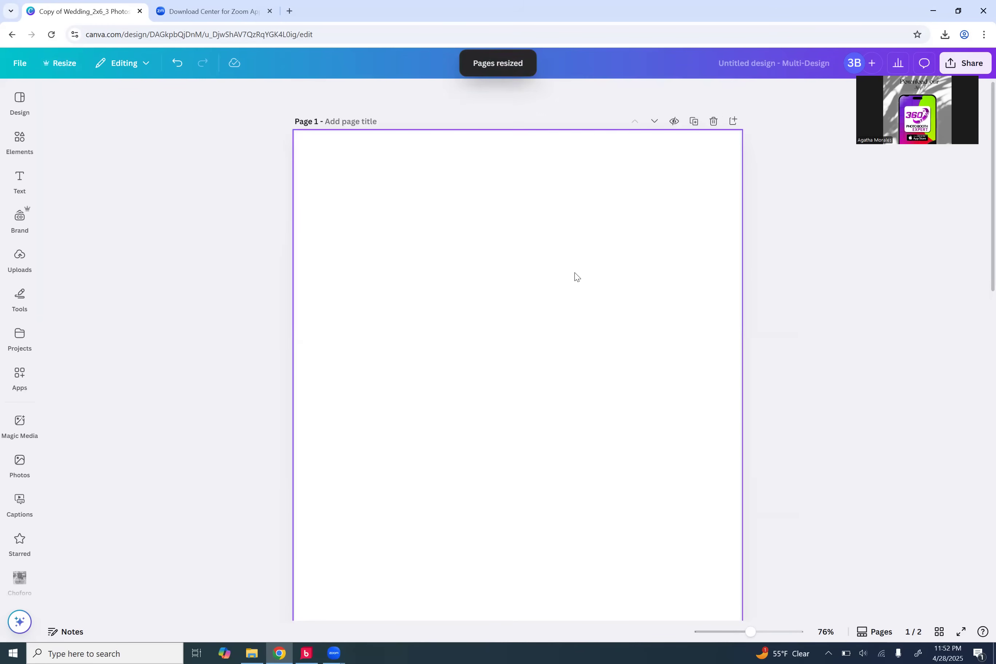
{"action": "left_click", "coordinate": [715, 123]}
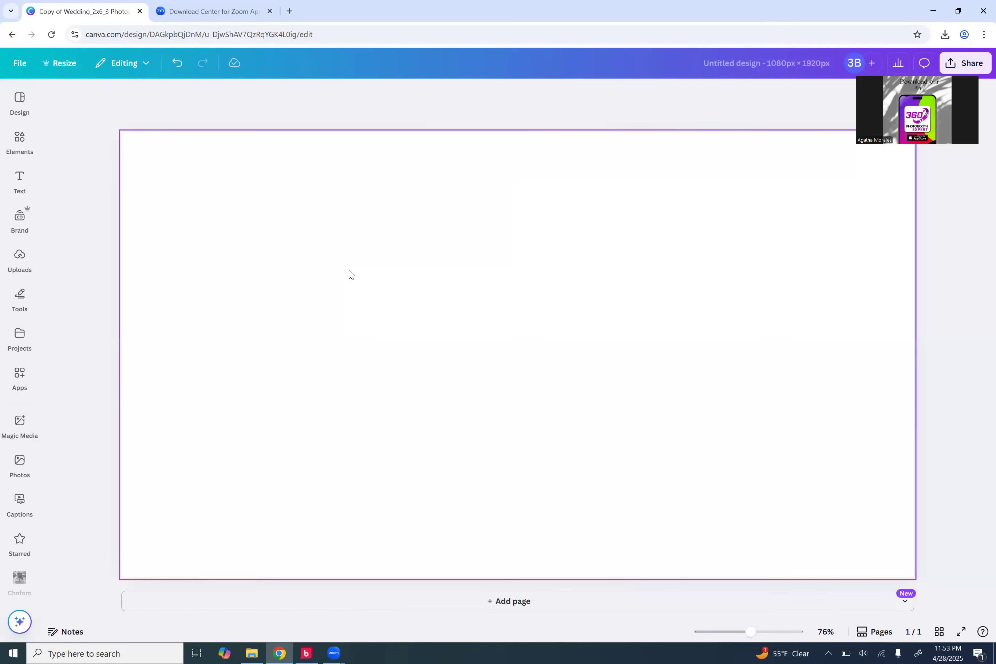
Step: Add a 'bohemian flowers' graphic from Elements, shrunk into the top-left corner
{"action": "left_click", "coordinate": [25, 143]}
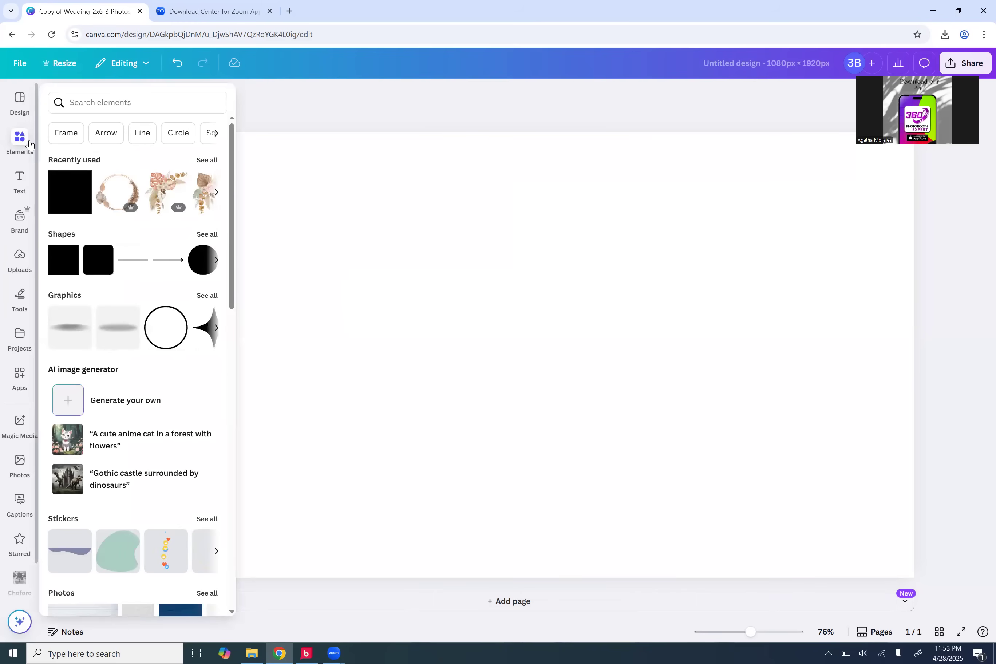
{"action": "left_click", "coordinate": [116, 93]}
{"action": "type", "text": "b"}
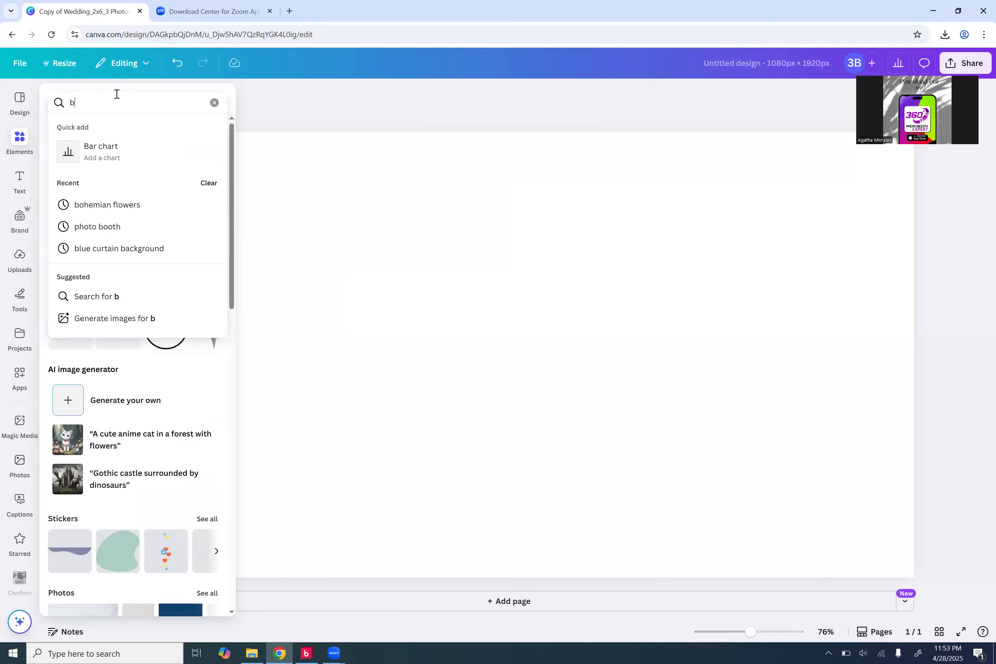
{"action": "type", "text": "ohe"}
{"action": "key", "text": "Down"}
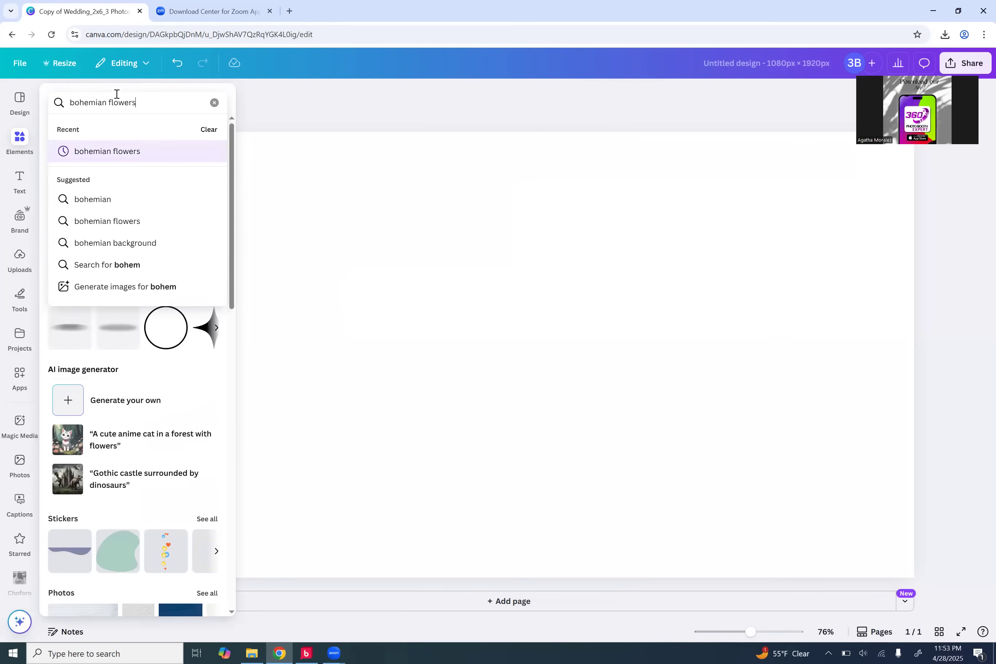
{"action": "key", "text": "Return"}
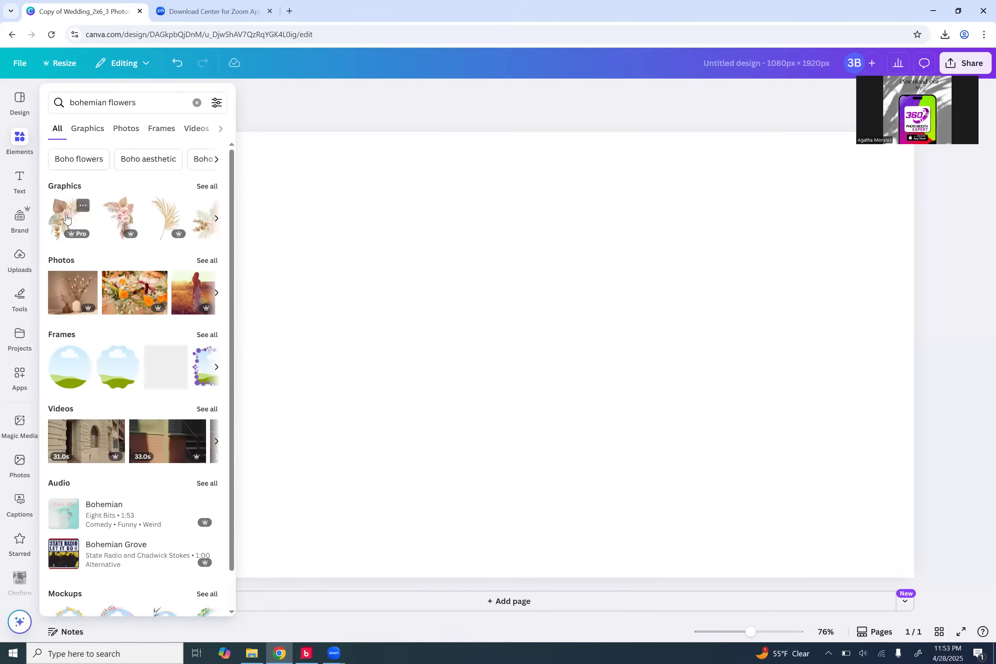
{"action": "left_click", "coordinate": [70, 225]}
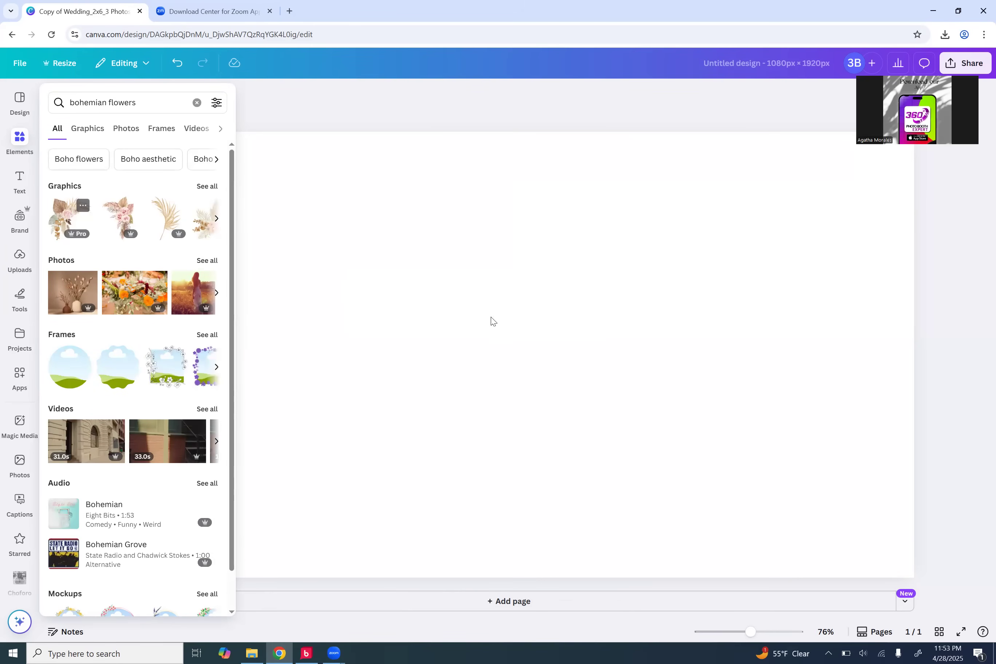
{"action": "left_click_drag", "start_coordinate": [693, 535], "coordinate": [489, 424]}
{"action": "left_click_drag", "start_coordinate": [396, 271], "coordinate": [175, 225]}
{"action": "left_click_drag", "start_coordinate": [315, 330], "coordinate": [226, 259]}
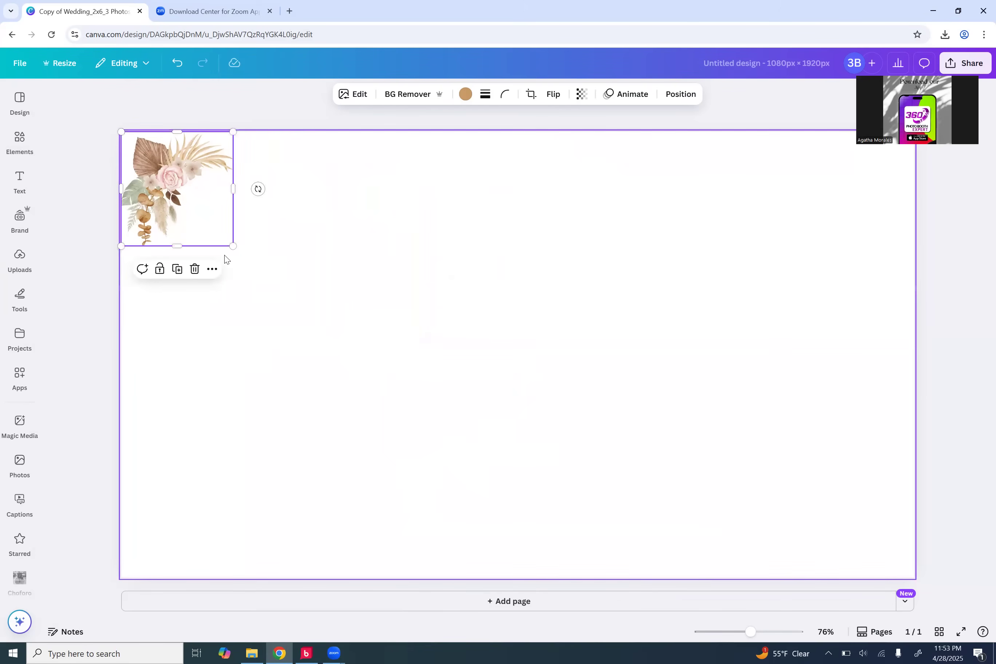
Step: Duplicate the flower into the top-right corner and flip it horizontally
{"action": "left_click", "coordinate": [177, 268]}
{"action": "left_click_drag", "start_coordinate": [223, 205], "coordinate": [899, 200]}
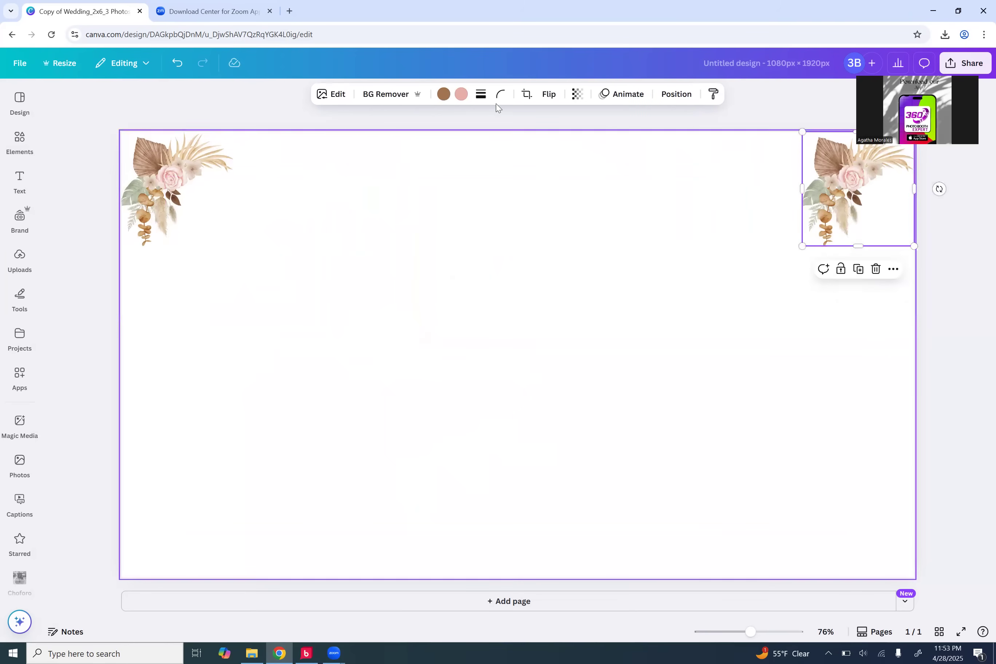
{"action": "left_click", "coordinate": [549, 94]}
{"action": "left_click", "coordinate": [551, 124]}
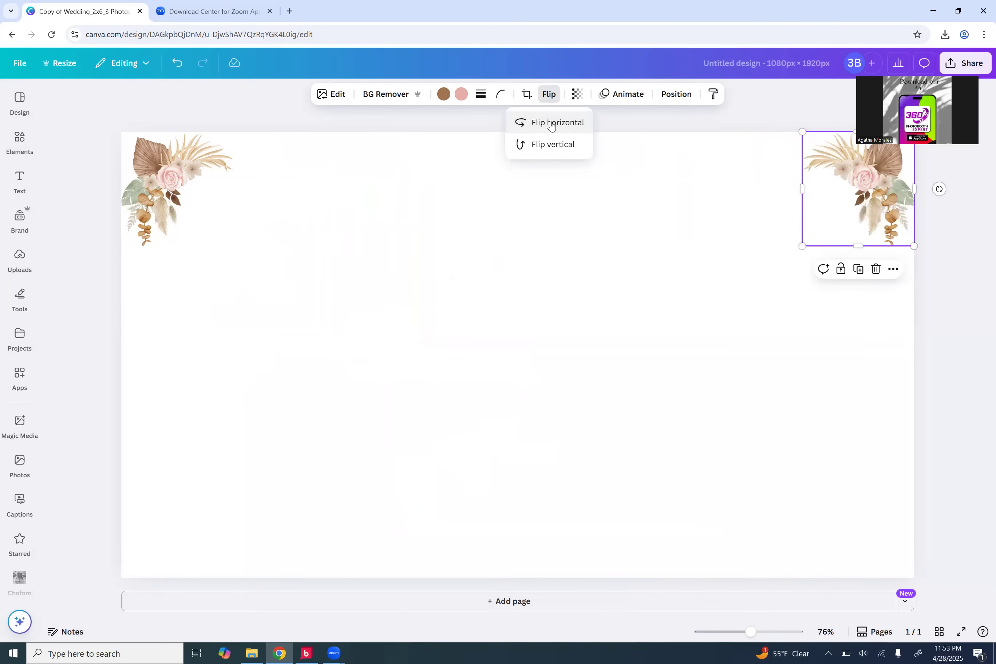
Step: Copy flowers into the bottom-right and bottom-left corners, rotating them inward (bottom-left 180°)
{"action": "left_click", "coordinate": [858, 270]}
{"action": "left_click_drag", "start_coordinate": [890, 207], "coordinate": [870, 526]}
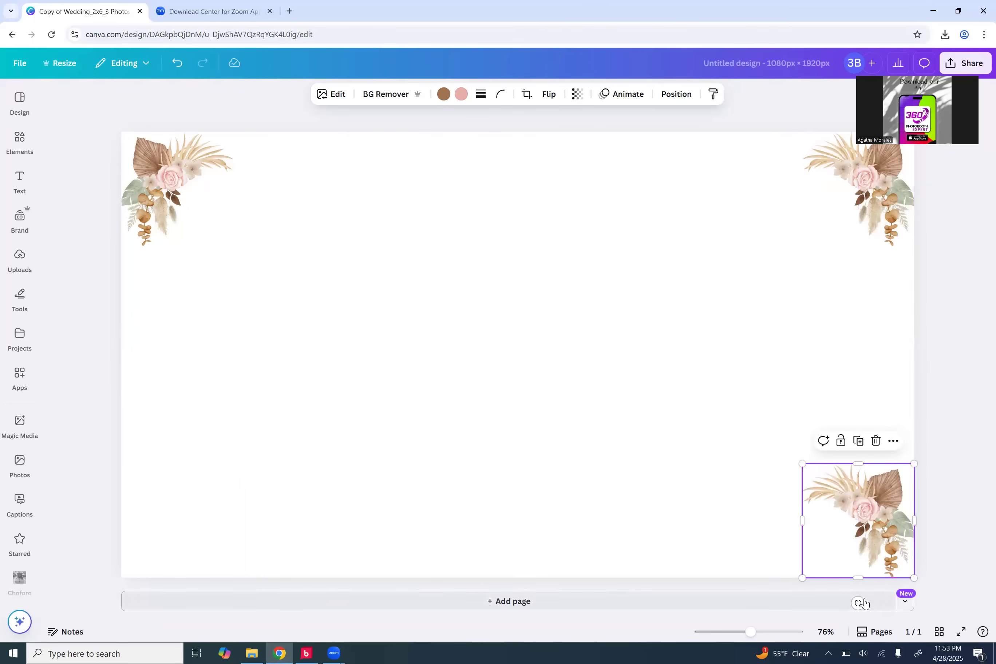
{"action": "left_click_drag", "start_coordinate": [837, 600], "coordinate": [742, 521]}
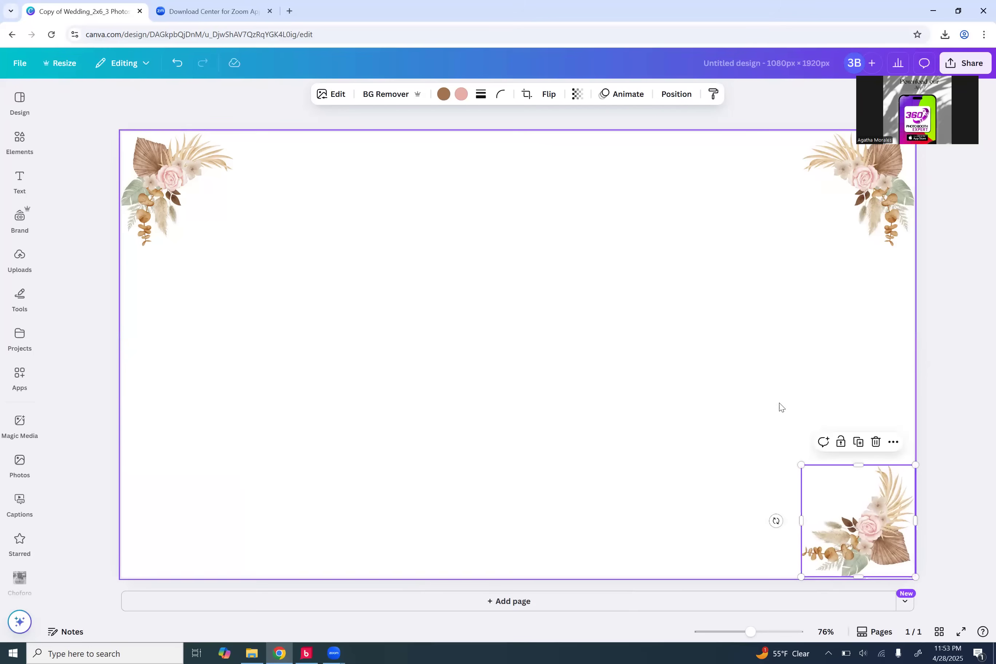
{"action": "left_click", "coordinate": [858, 442]}
{"action": "left_click_drag", "start_coordinate": [896, 546], "coordinate": [210, 544]}
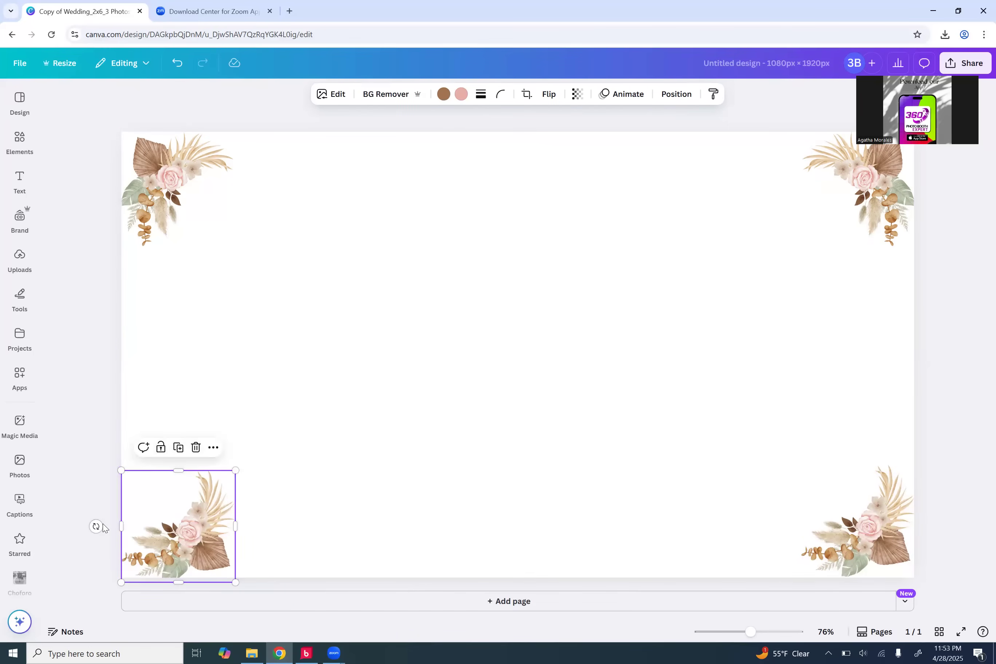
{"action": "left_click_drag", "start_coordinate": [96, 526], "coordinate": [182, 438]}
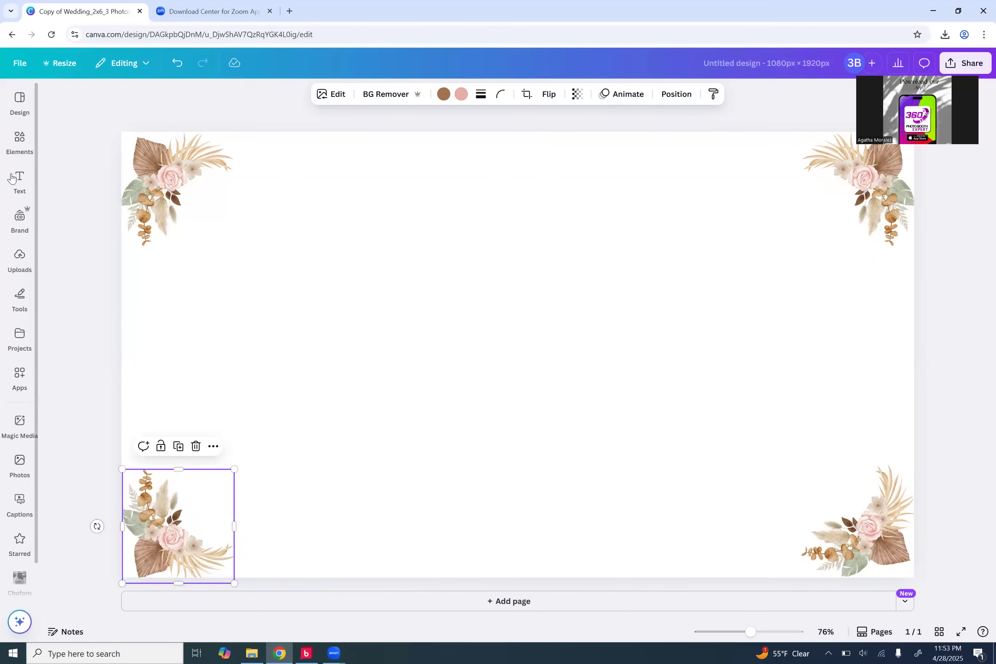
{"action": "left_click", "coordinate": [12, 179]}
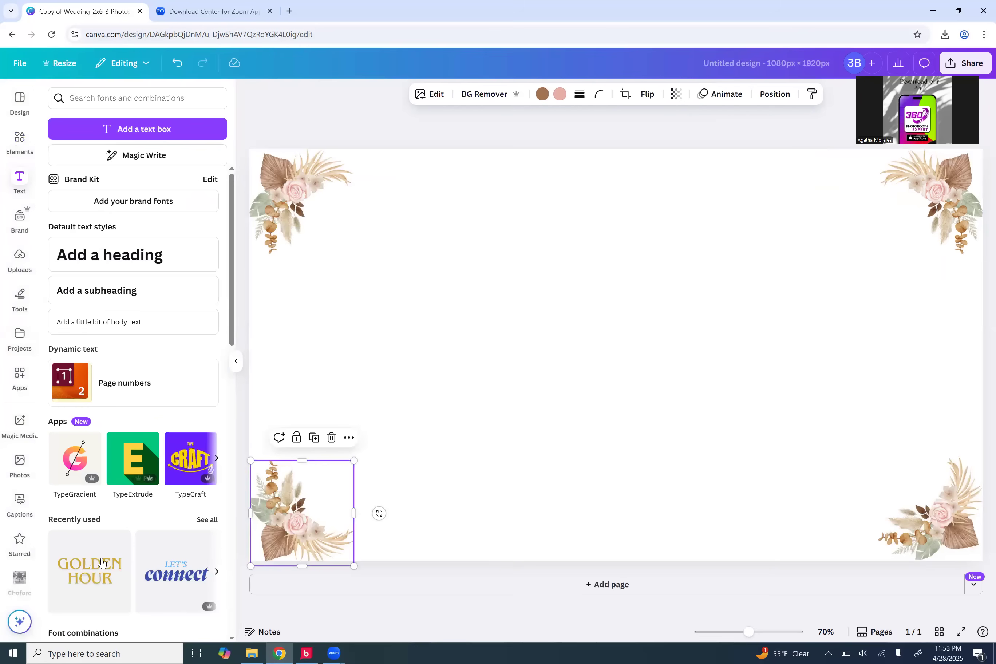
Step: Add the Golden Hour text style, retype it as CONGRATS MR & MRS, and widen to one line
{"action": "left_click", "coordinate": [105, 544]}
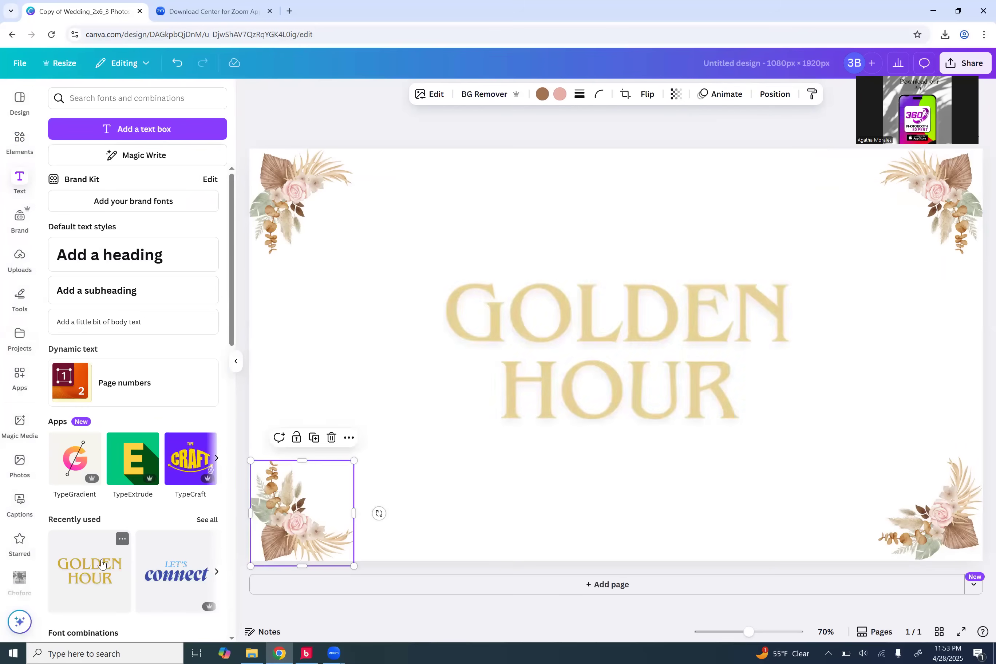
{"action": "double_click", "coordinate": [605, 320]}
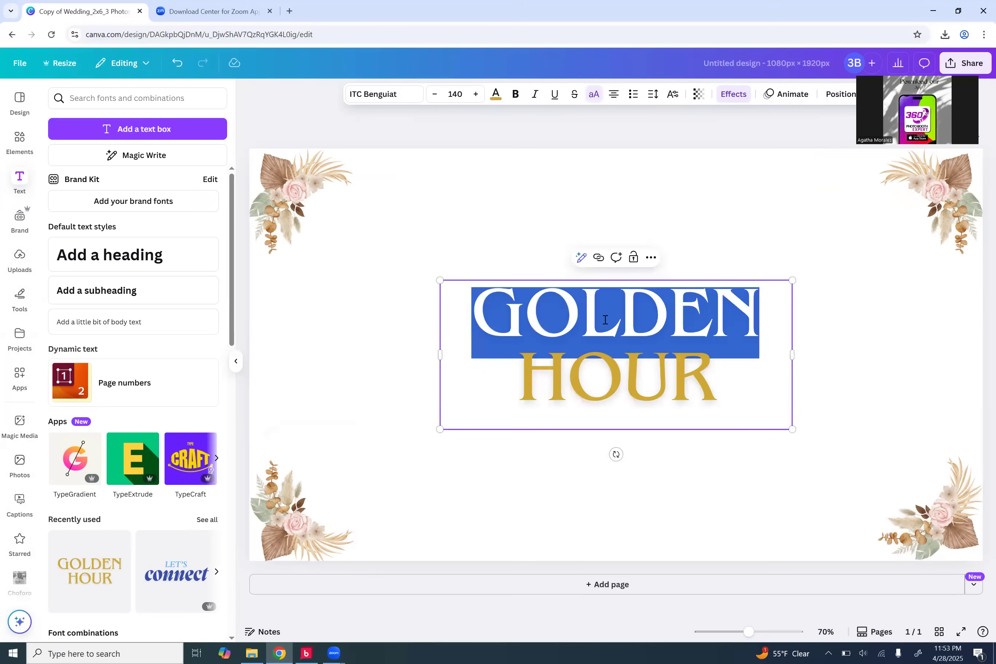
{"action": "key", "text": "BackSpace"}
{"action": "type", "text": "CONGRA"}
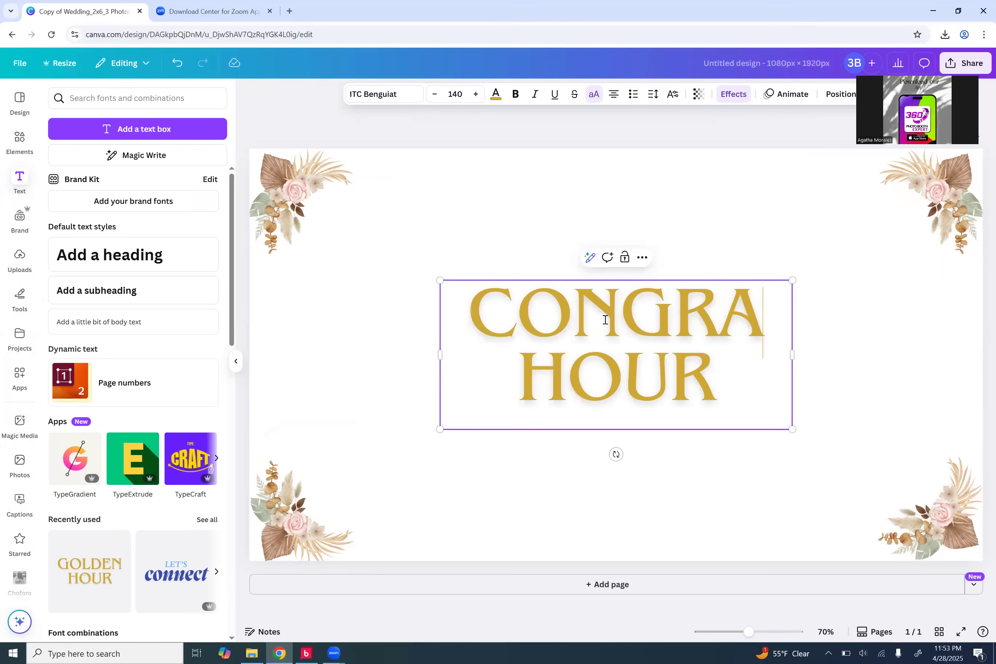
{"action": "type", "text": "TS"}
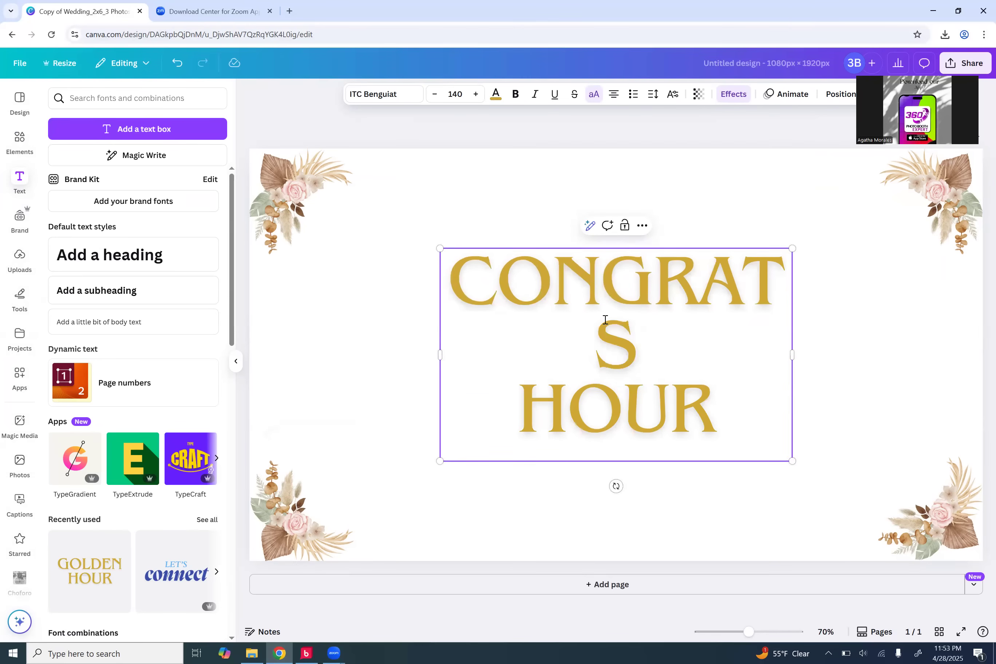
{"action": "key", "text": "Delete"}
{"action": "key", "text": "Delete"}
{"action": "key", "text": "Delete"}
{"action": "key", "text": "Delete"}
{"action": "key", "text": "Delete"}
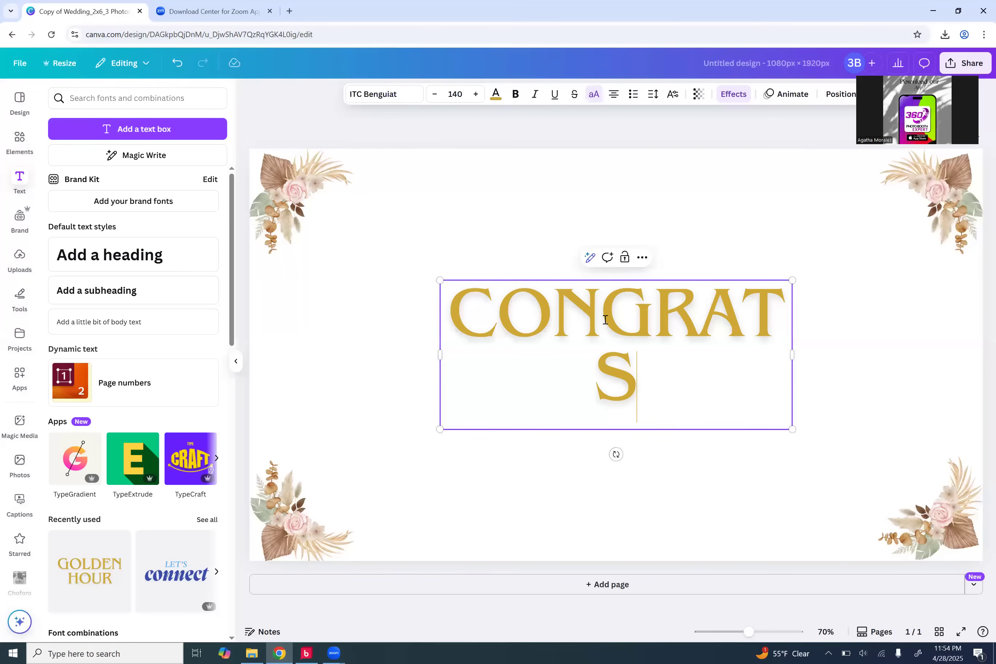
{"action": "type", "text": "MR & MR"}
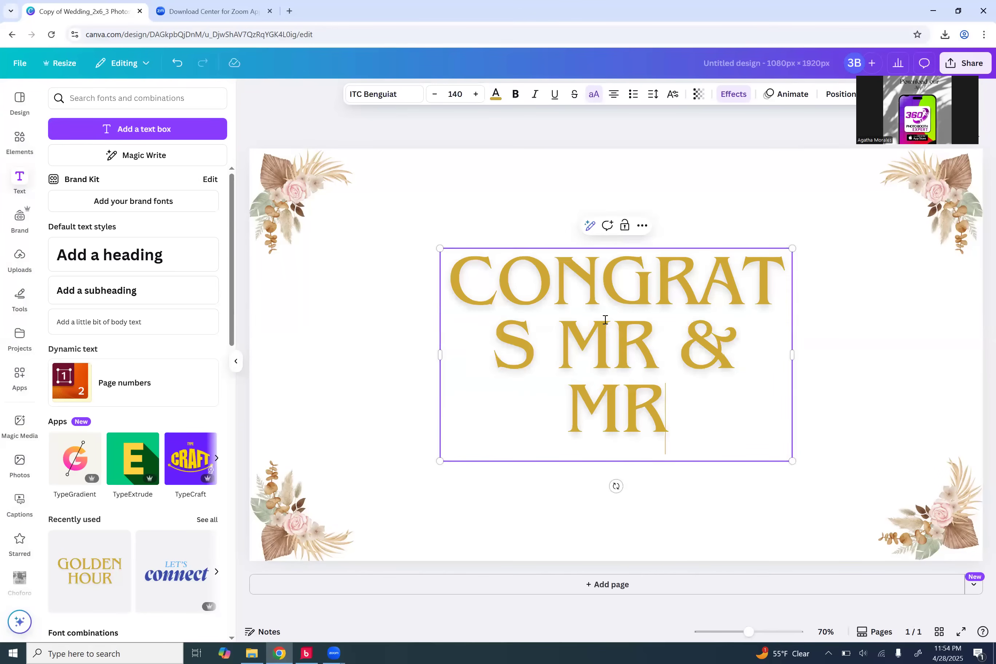
{"action": "type", "text": "S"}
{"action": "left_click_drag", "start_coordinate": [793, 356], "coordinate": [981, 321]}
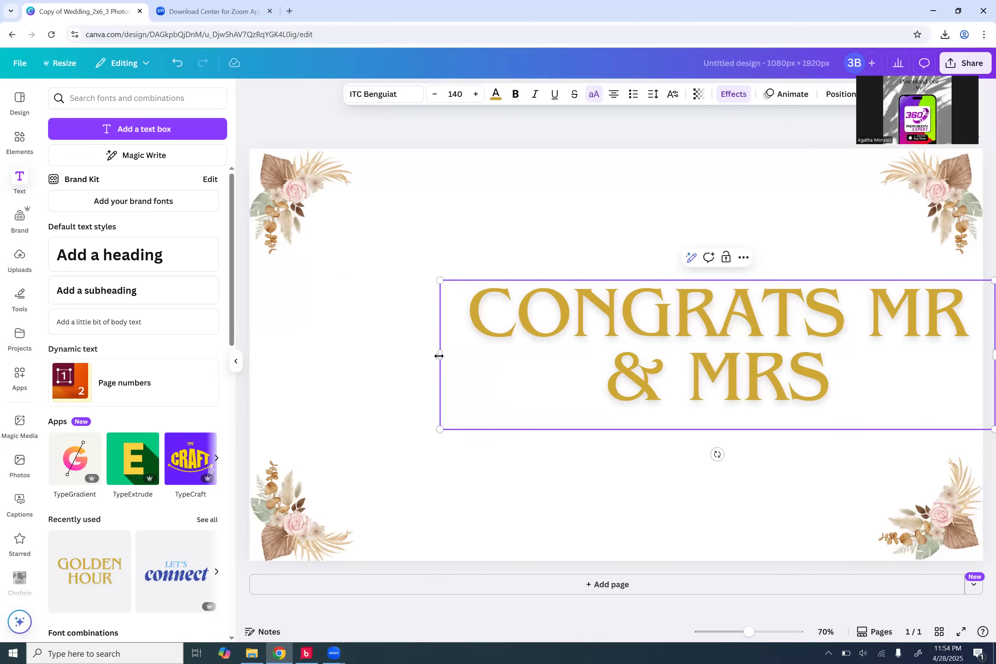
{"action": "left_click_drag", "start_coordinate": [439, 355], "coordinate": [167, 362]}
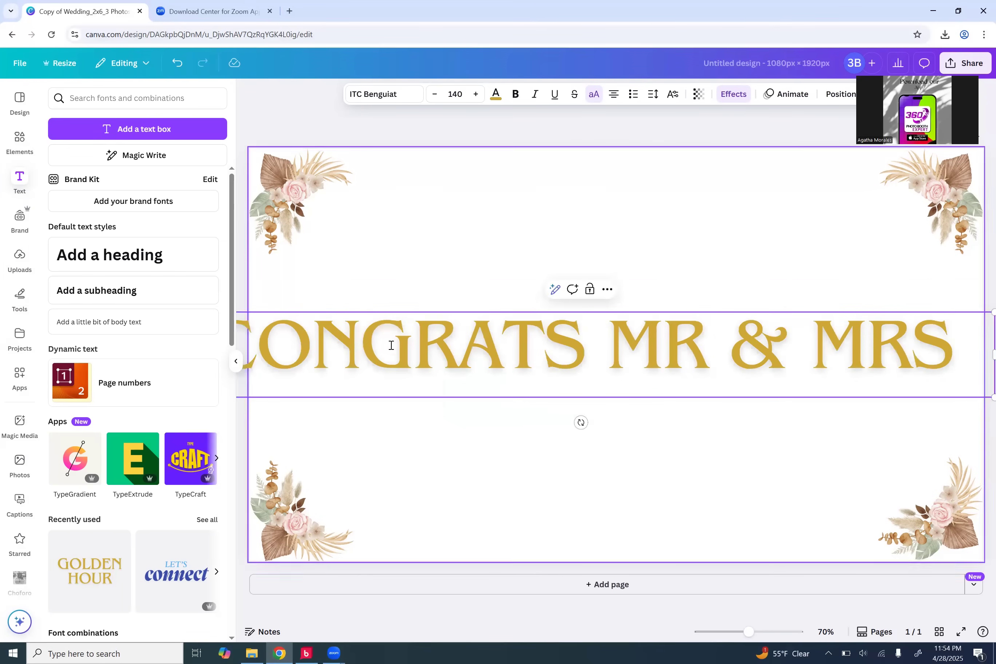
Step: Set the headline's font size to 90 and move it to the top of the page
{"action": "key", "text": "ctrl+a"}
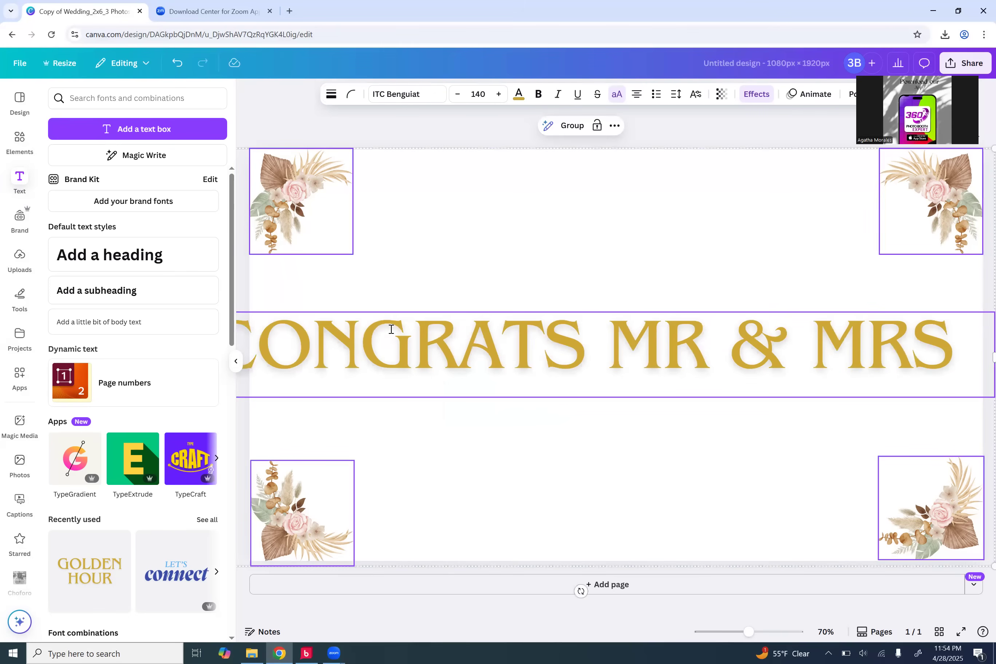
{"action": "key", "text": "ctrl+a"}
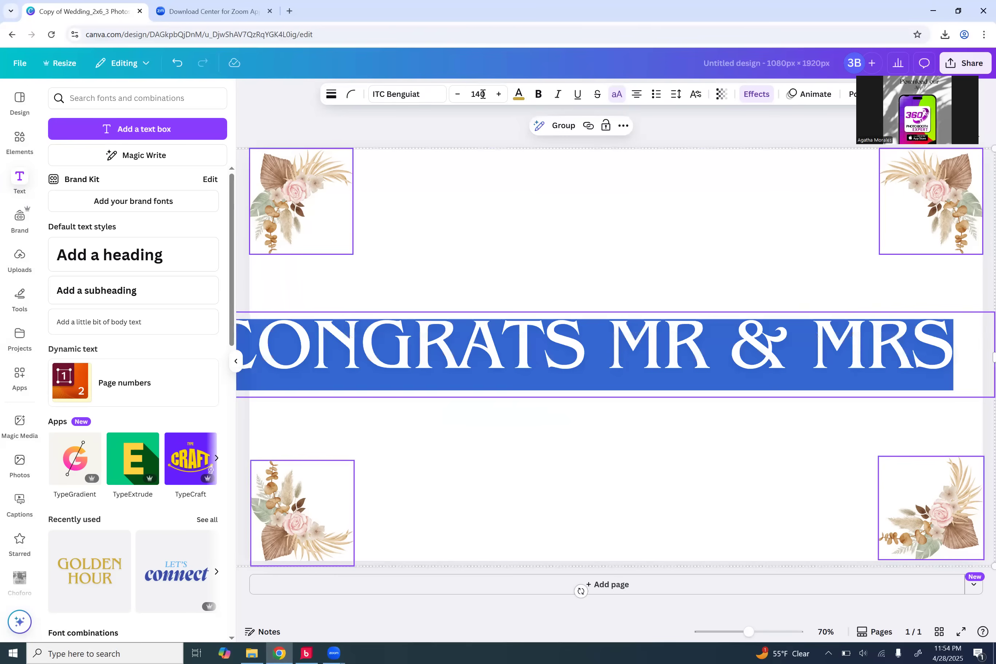
{"action": "left_click", "coordinate": [483, 94]}
{"action": "type", "text": "90"}
{"action": "key", "text": "Return"}
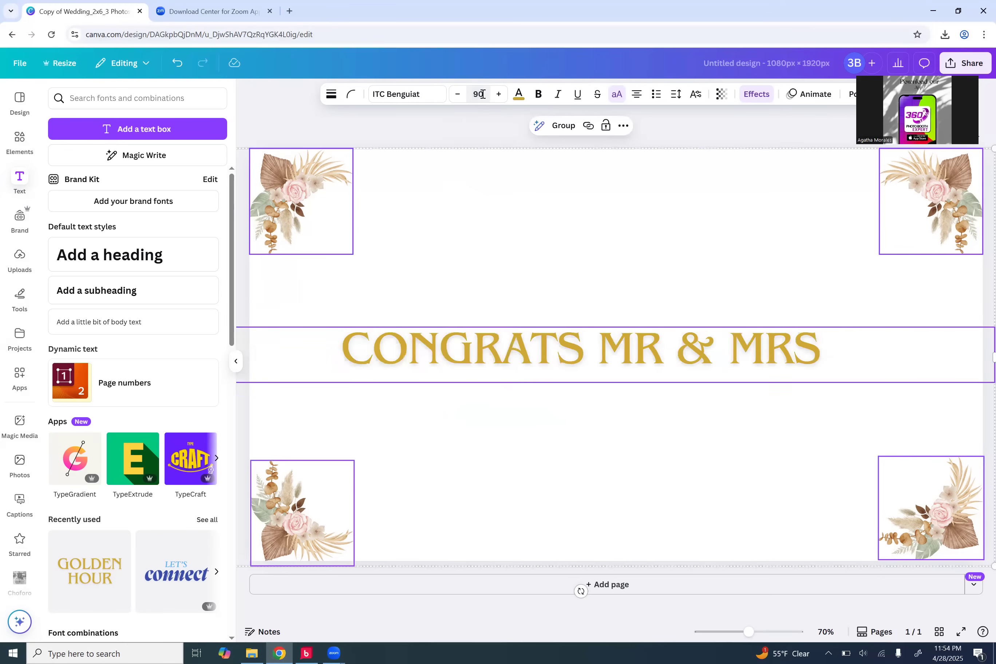
{"action": "left_click", "coordinate": [479, 358]}
{"action": "left_click_drag", "start_coordinate": [478, 357], "coordinate": [503, 196]}
{"action": "left_click", "coordinate": [299, 295]}
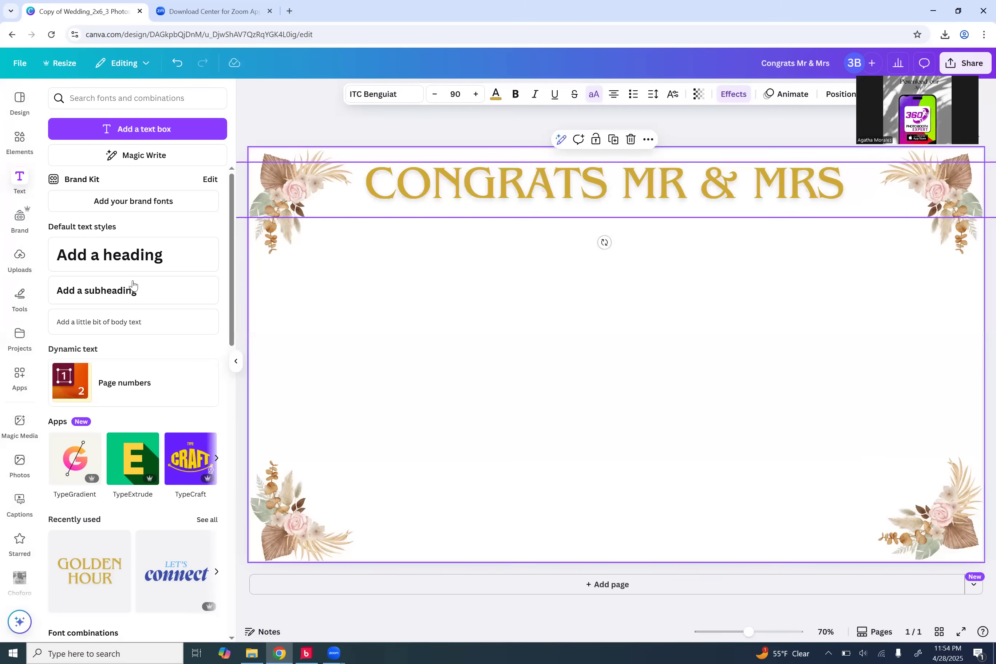
Step: Add the 360 Photo Booth Expert logo from Uploads, shrink it, and centre it under the title
{"action": "left_click", "coordinate": [20, 257]}
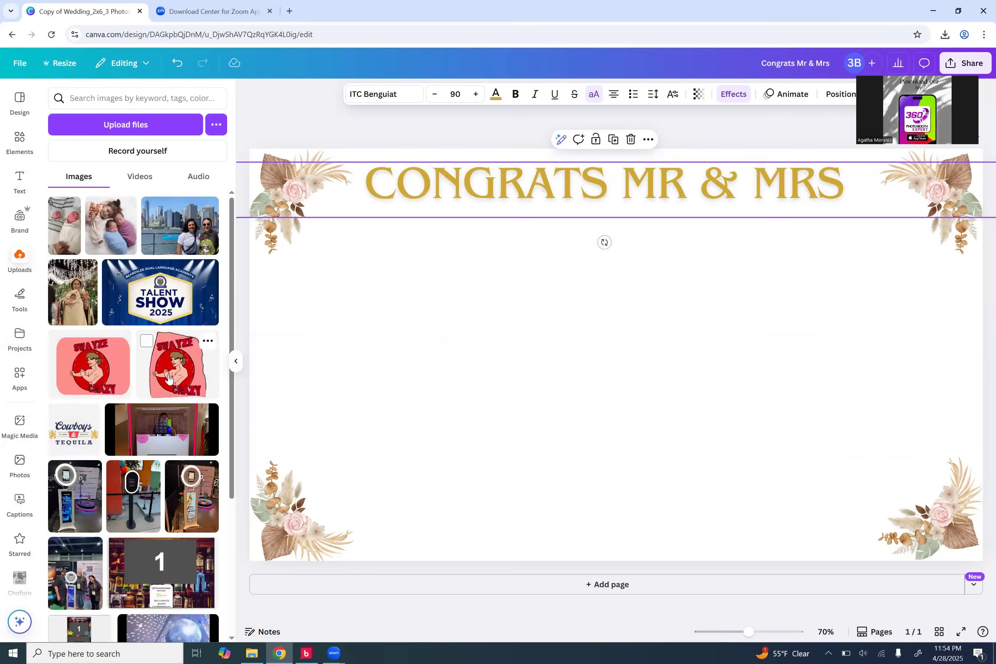
{"action": "scroll", "coordinate": [169, 377], "scroll_direction": "down", "scroll_amount": 15}
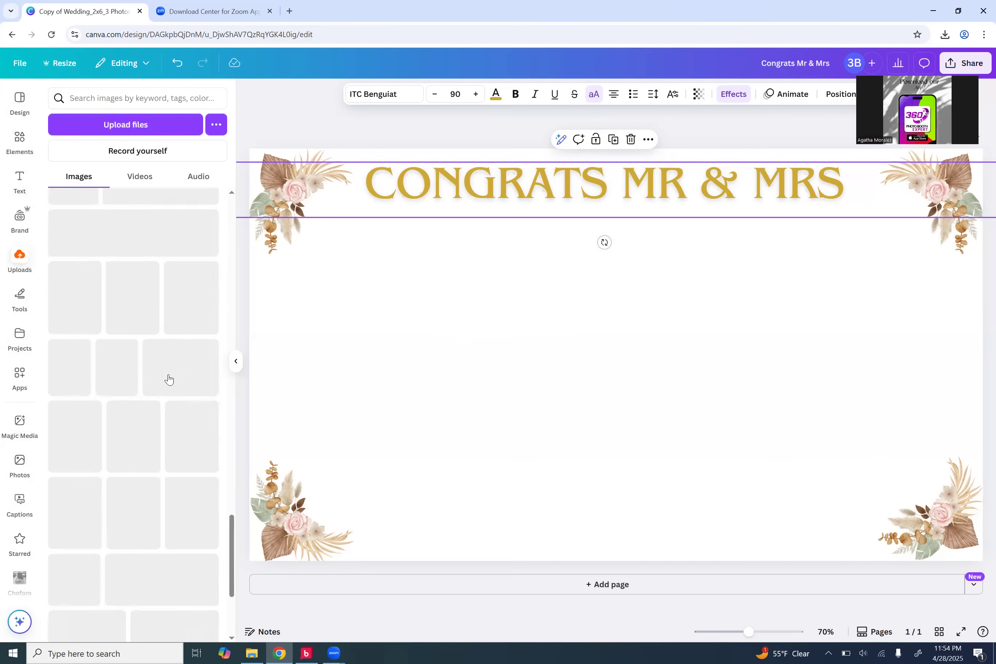
{"action": "scroll", "coordinate": [169, 378], "scroll_direction": "up", "scroll_amount": 10}
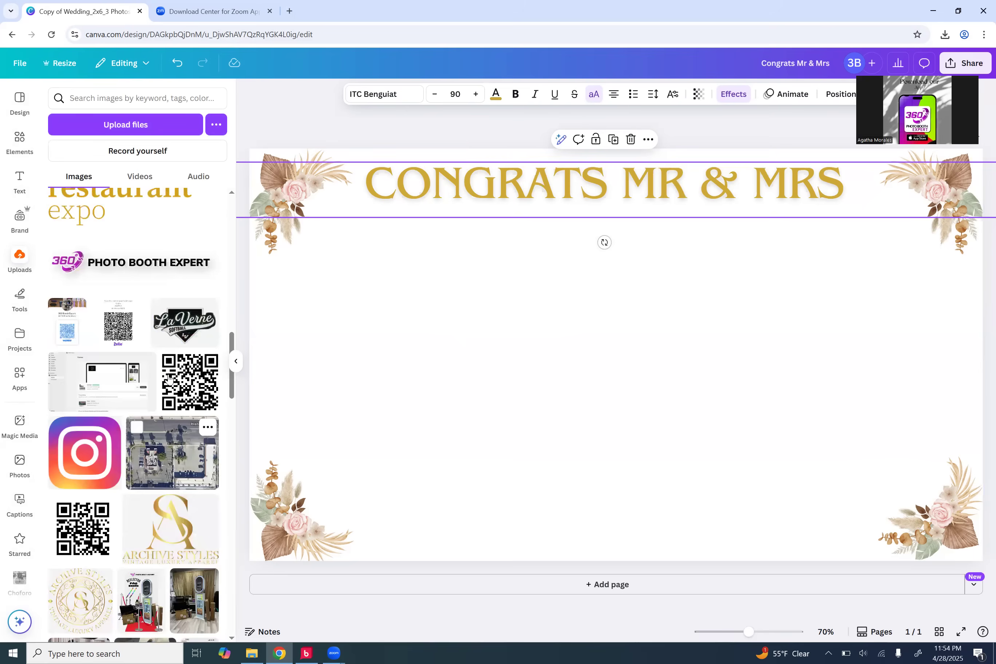
{"action": "scroll", "coordinate": [169, 378], "scroll_direction": "up", "scroll_amount": 3}
{"action": "left_click", "coordinate": [158, 391]}
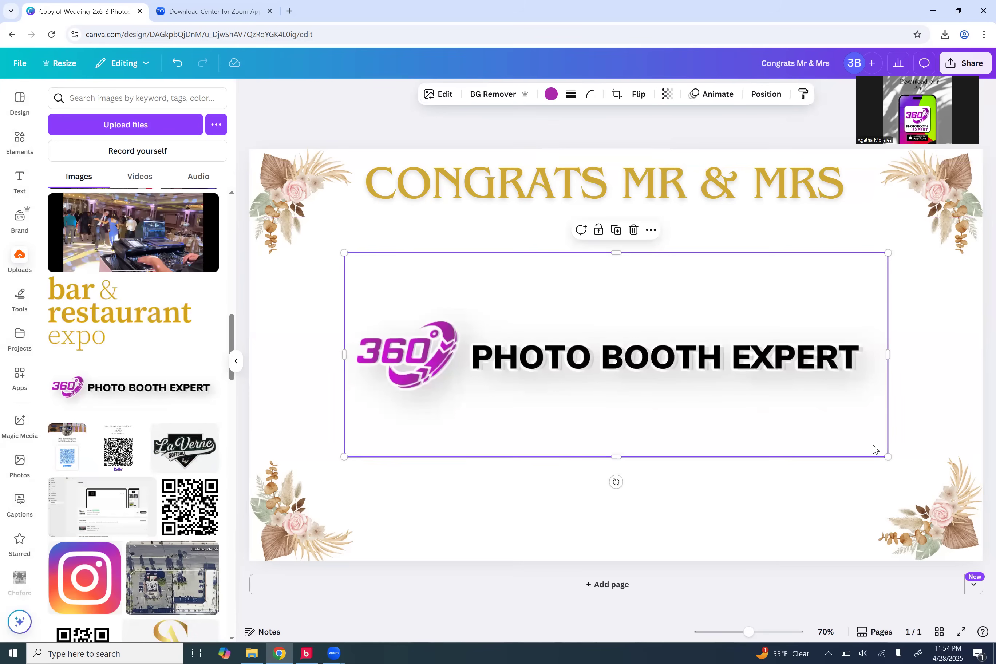
{"action": "left_click_drag", "start_coordinate": [728, 417], "coordinate": [565, 329]}
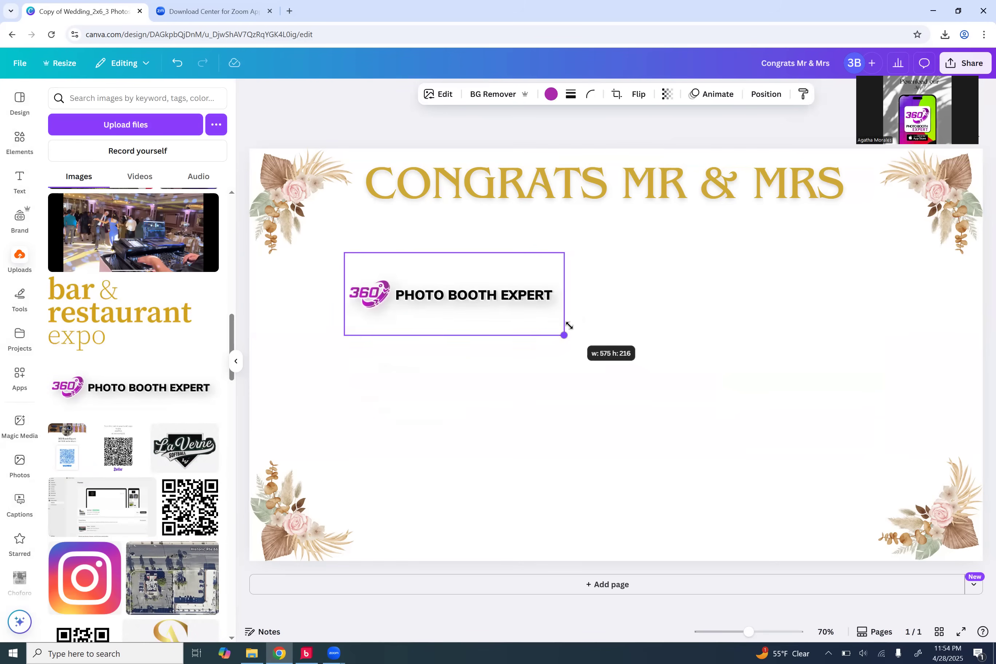
{"action": "left_click_drag", "start_coordinate": [487, 305], "coordinate": [629, 226]}
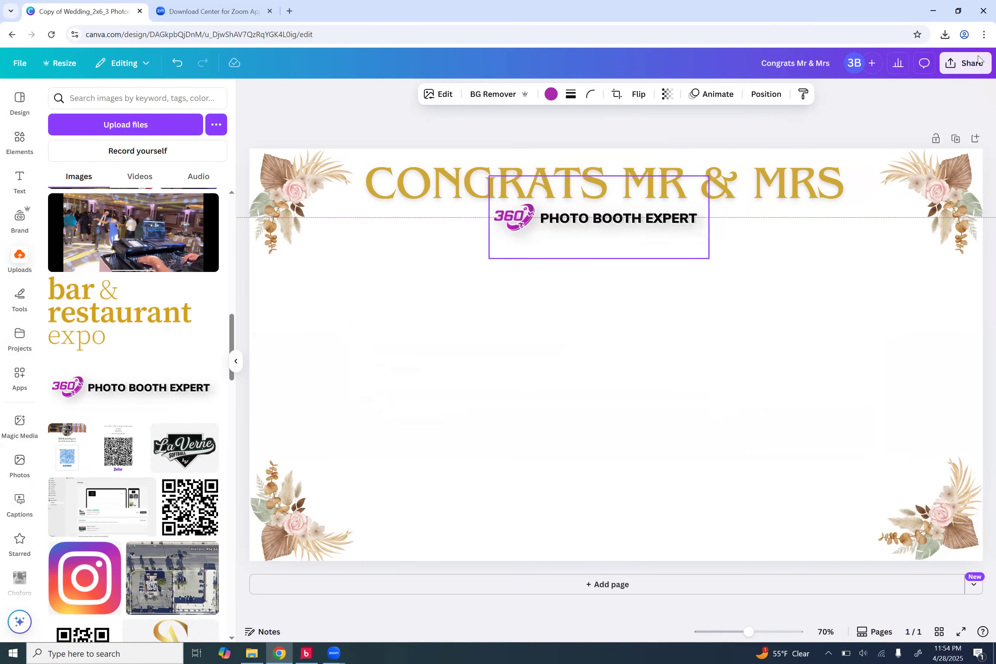
Step: Download the Congrats Mr & Mrs design as a PNG and return to Darkroom Booth's Cat & Mac template
{"action": "left_click", "coordinate": [798, 291]}
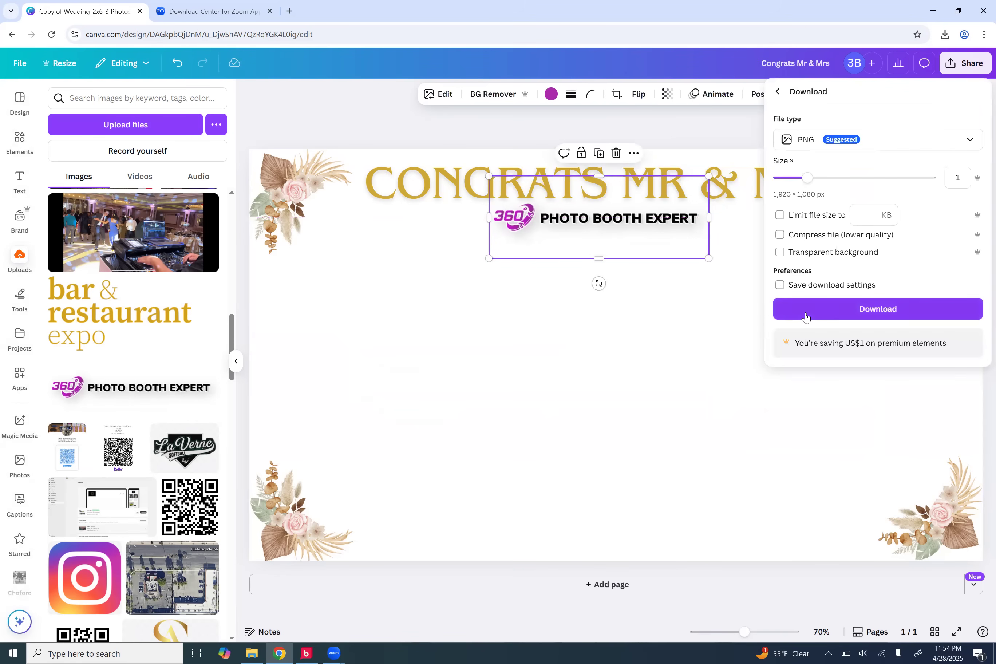
{"action": "left_click", "coordinate": [836, 313]}
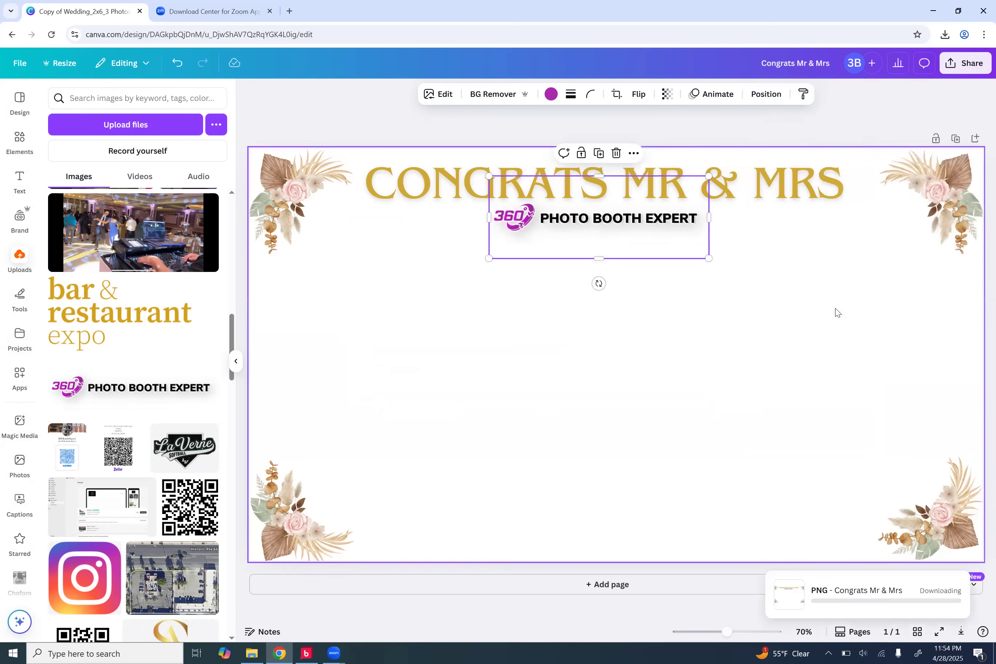
{"action": "left_click", "coordinate": [306, 651]}
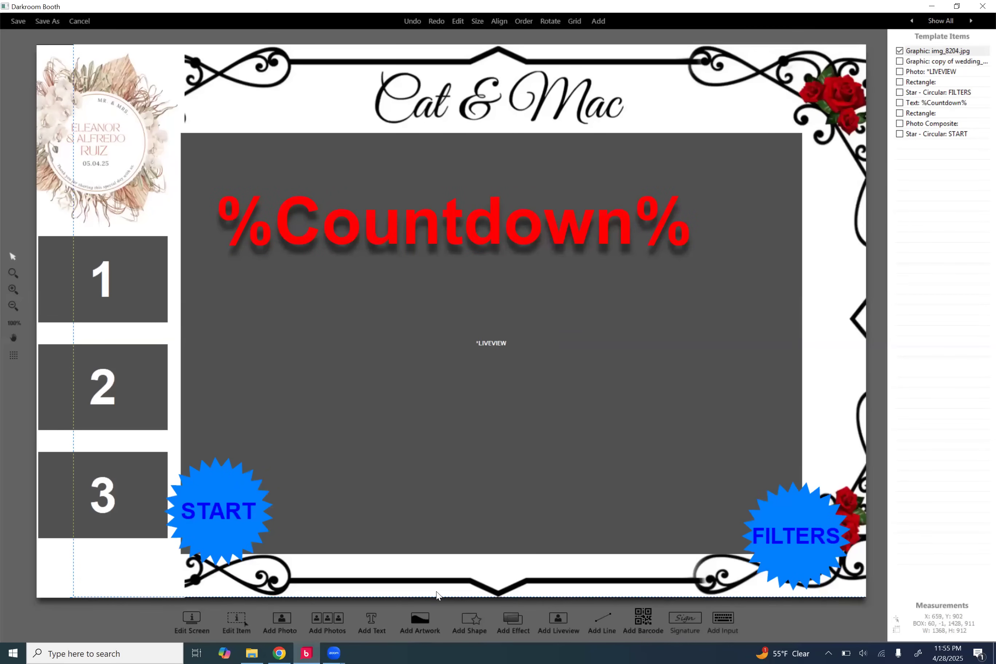
Step: Swap the img_8204.jpg Cat & Mac frame for the Congrats Mr & Mrs artwork, then view screen properties
{"action": "key", "text": "Delete"}
{"action": "key", "text": "Return"}
{"action": "left_click", "coordinate": [429, 629]}
{"action": "left_click", "coordinate": [583, 215]}
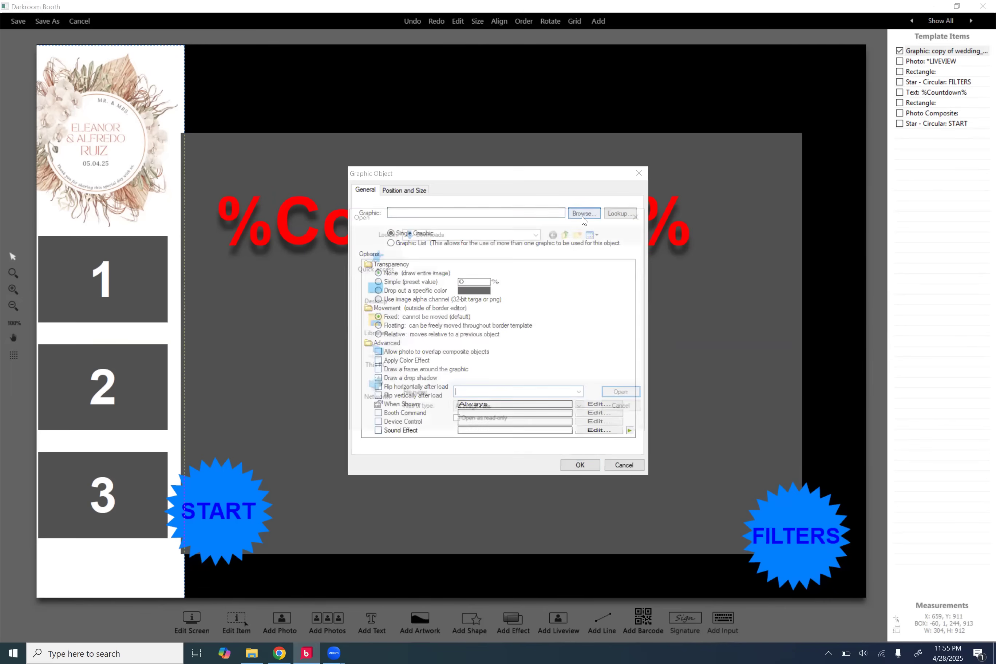
{"action": "double_click", "coordinate": [449, 285]}
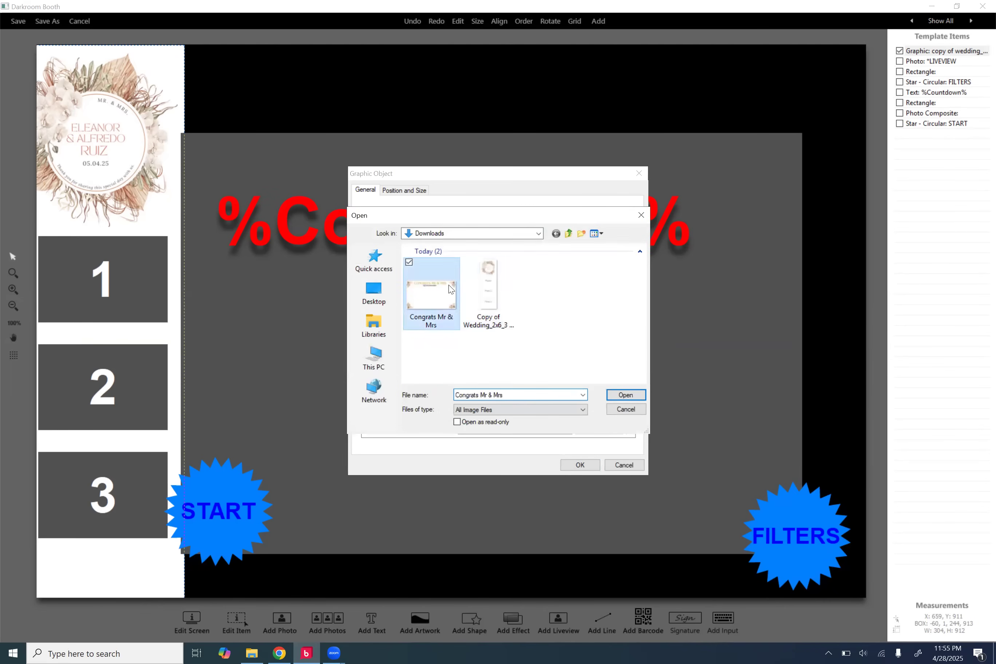
{"action": "left_click", "coordinate": [590, 465]}
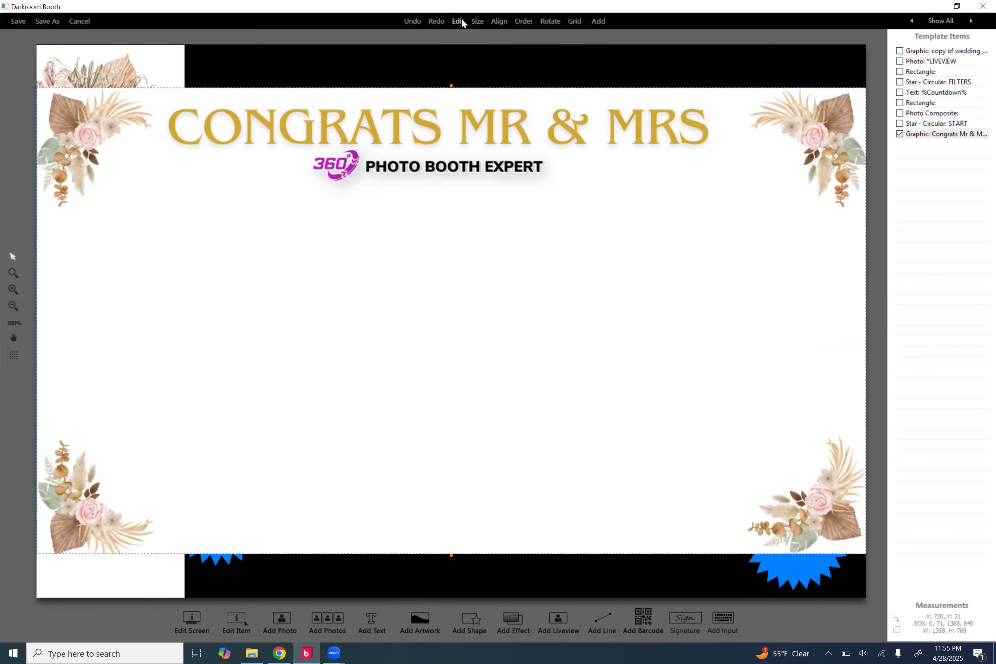
{"action": "left_click", "coordinate": [190, 622]}
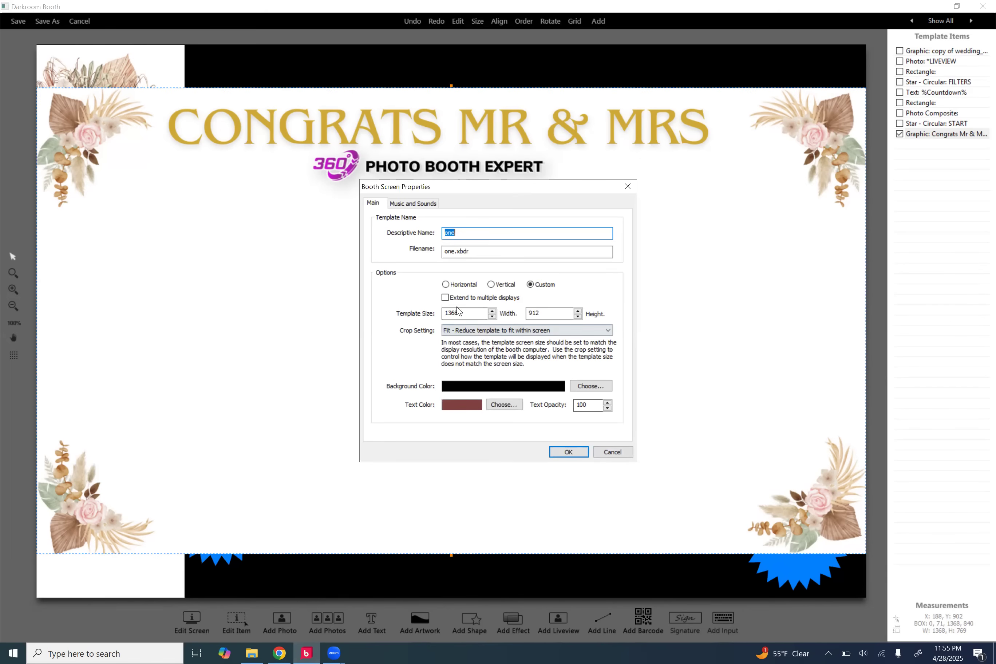
Step: Confirm the template screen size is 1368 × 912 and close the properties
{"action": "left_click", "coordinate": [464, 311]}
{"action": "left_click", "coordinate": [552, 312]}
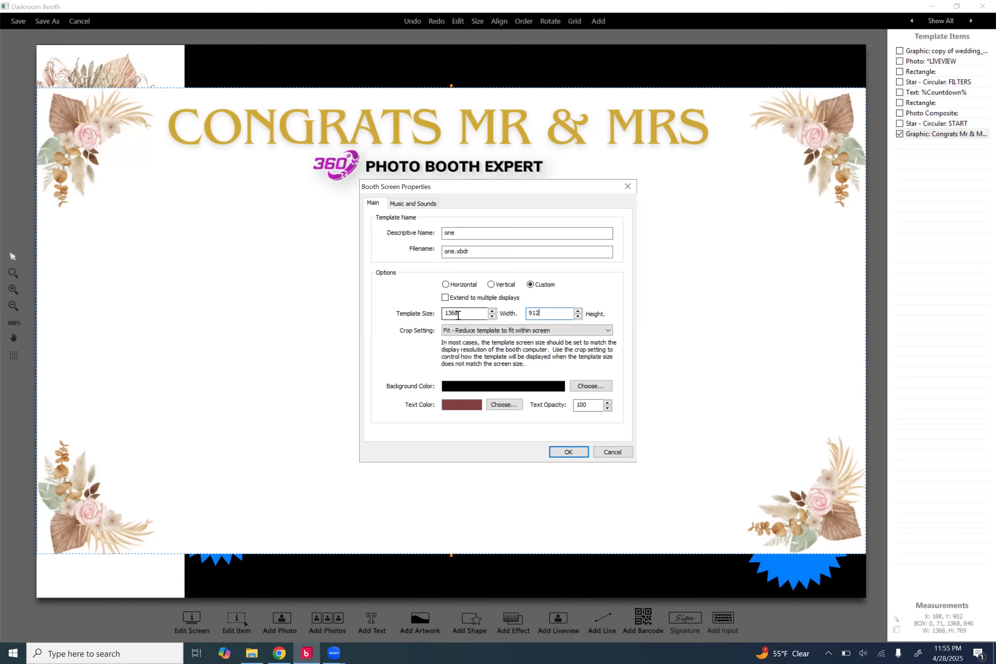
{"action": "left_click_drag", "start_coordinate": [458, 317], "coordinate": [442, 316]}
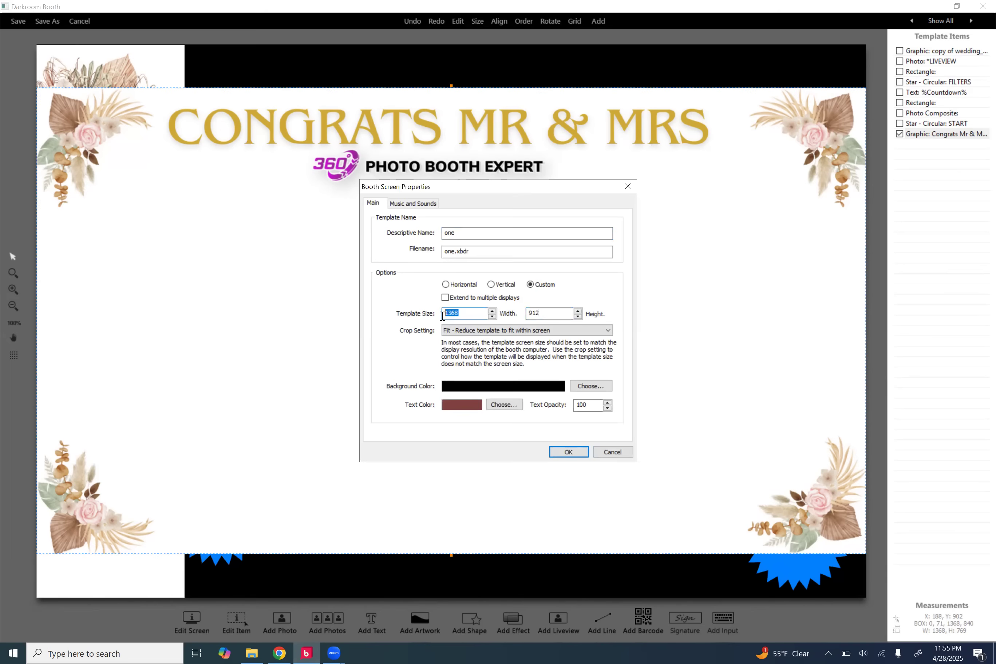
{"action": "left_click", "coordinate": [622, 456]}
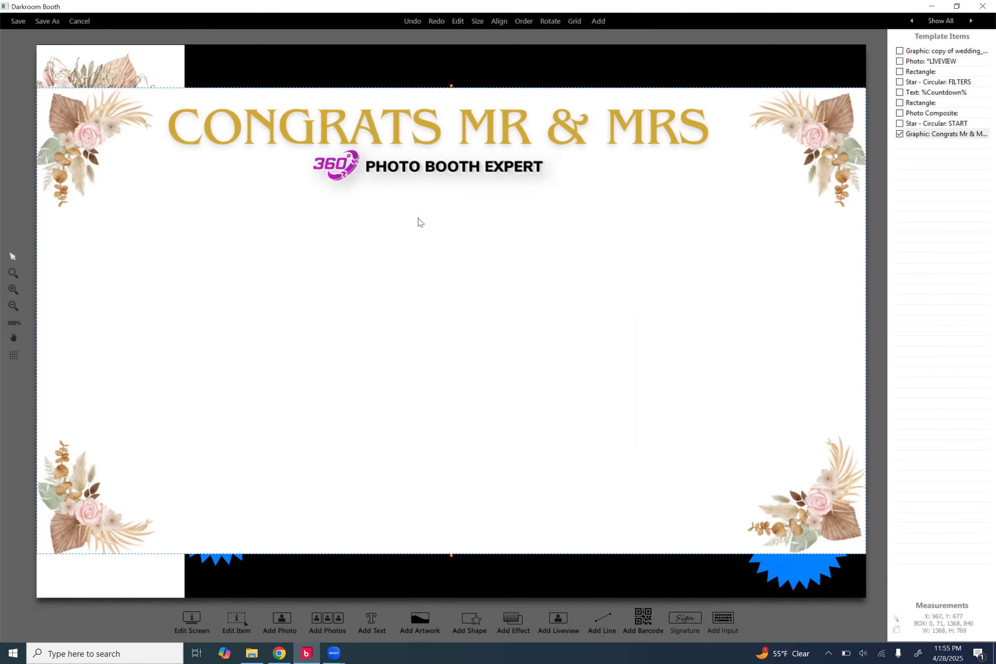
Step: Make the Congrats graphic fill the entire page and send it to the back
{"action": "left_click_drag", "start_coordinate": [448, 87], "coordinate": [452, 42]}
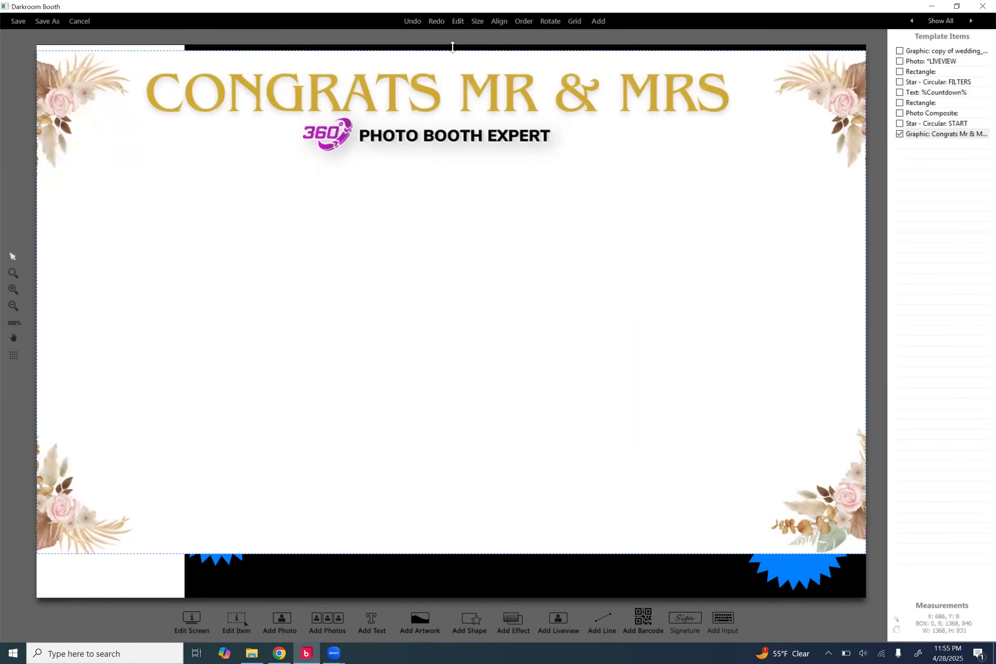
{"action": "left_click", "coordinate": [473, 556]}
{"action": "left_click", "coordinate": [466, 572]}
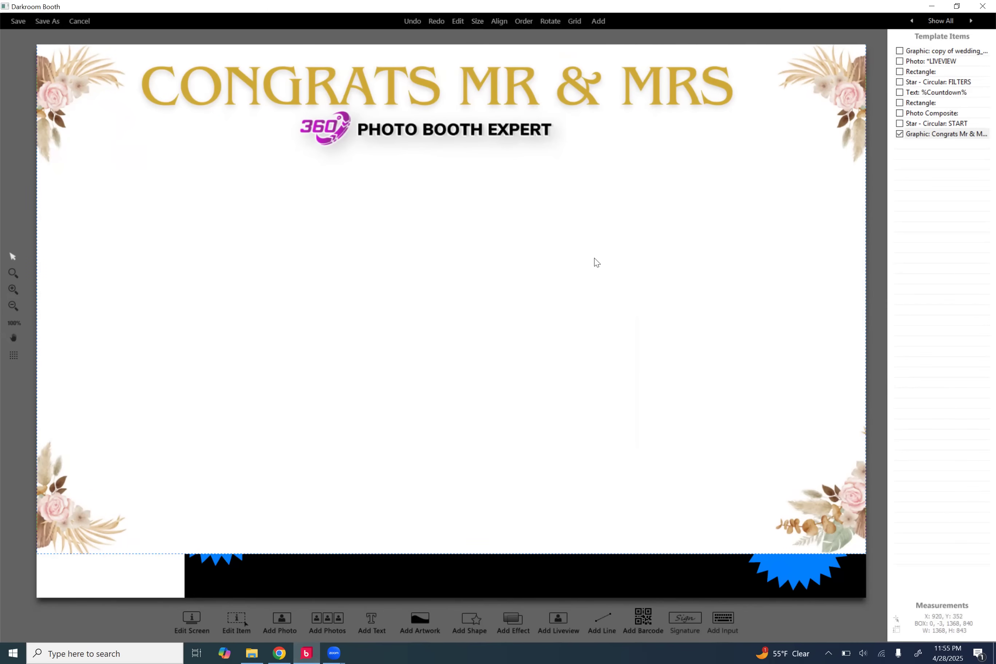
{"action": "left_click", "coordinate": [476, 21]}
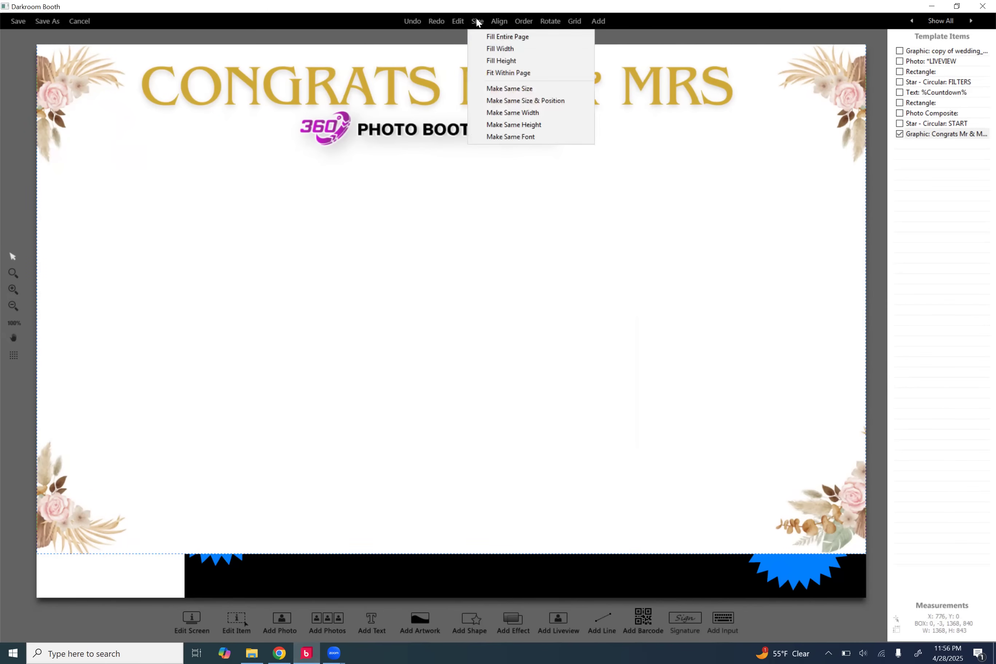
{"action": "left_click", "coordinate": [488, 37]}
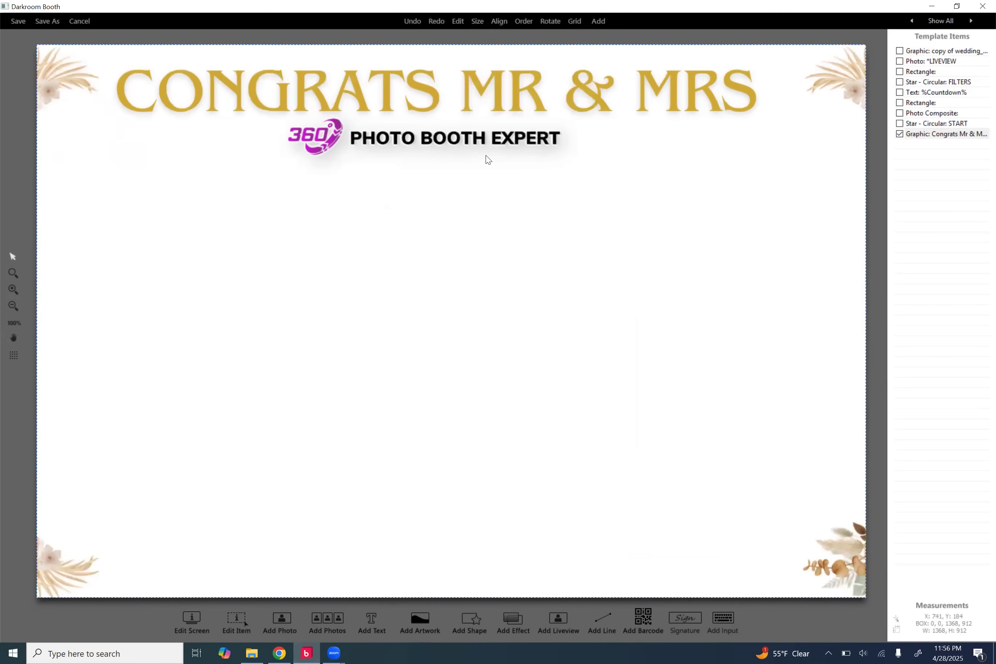
{"action": "left_click", "coordinate": [526, 23]}
{"action": "left_click", "coordinate": [534, 37]}
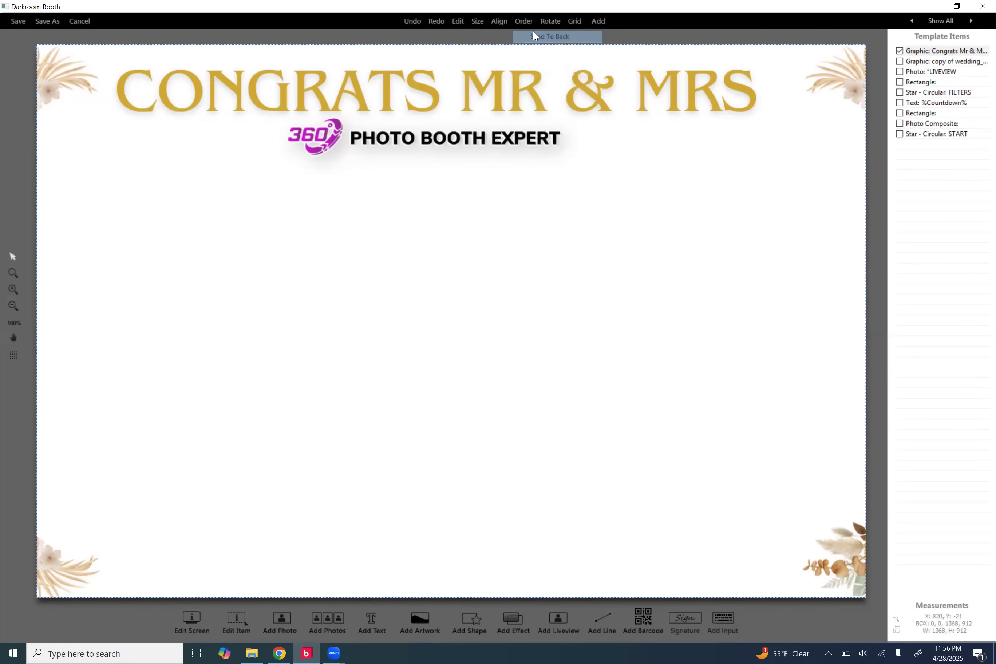
Step: Shrink the wedding monogram graphic and place it in the top-left area
{"action": "left_click", "coordinate": [129, 150]}
{"action": "left_click_drag", "start_coordinate": [131, 223], "coordinate": [130, 221]}
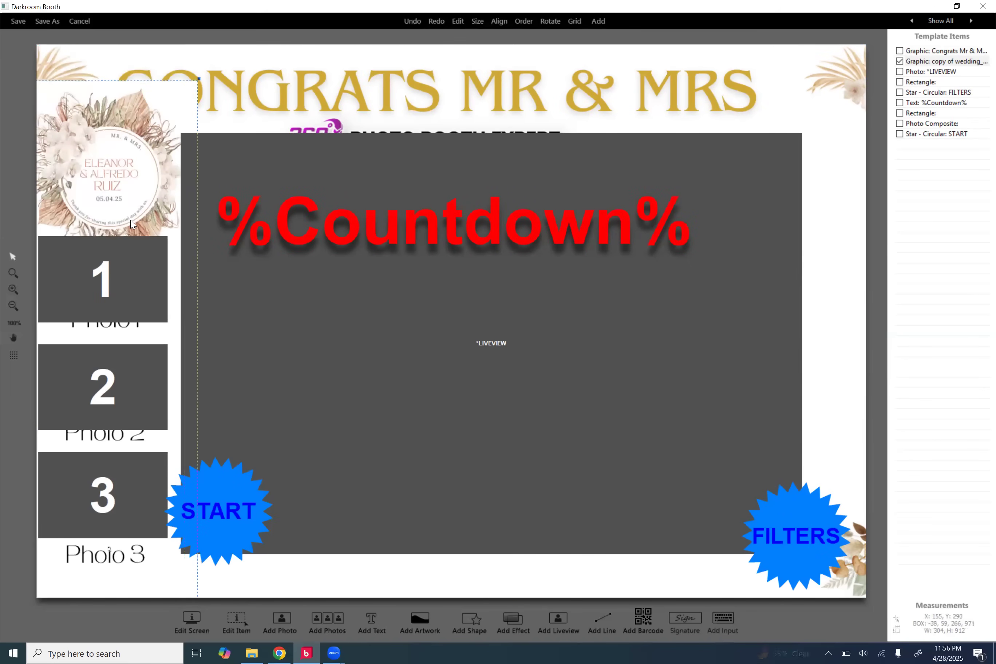
{"action": "left_click_drag", "start_coordinate": [201, 80], "coordinate": [147, 165]}
{"action": "left_click_drag", "start_coordinate": [130, 216], "coordinate": [143, 166]}
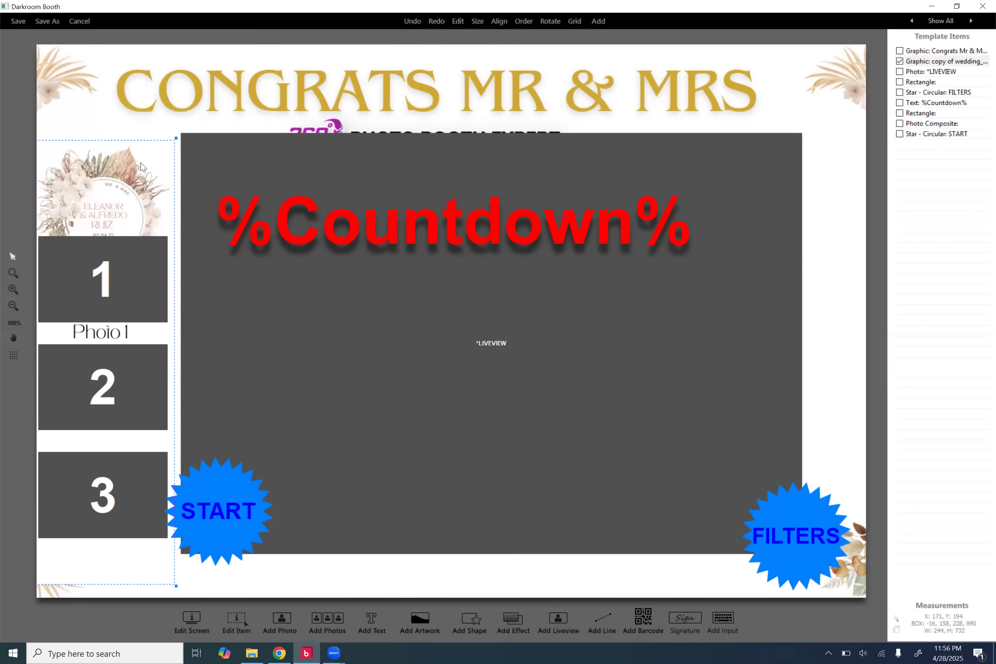
Step: Move photo boxes 1–3, the START star and the live-view area down below the logo
{"action": "left_click", "coordinate": [113, 289]}
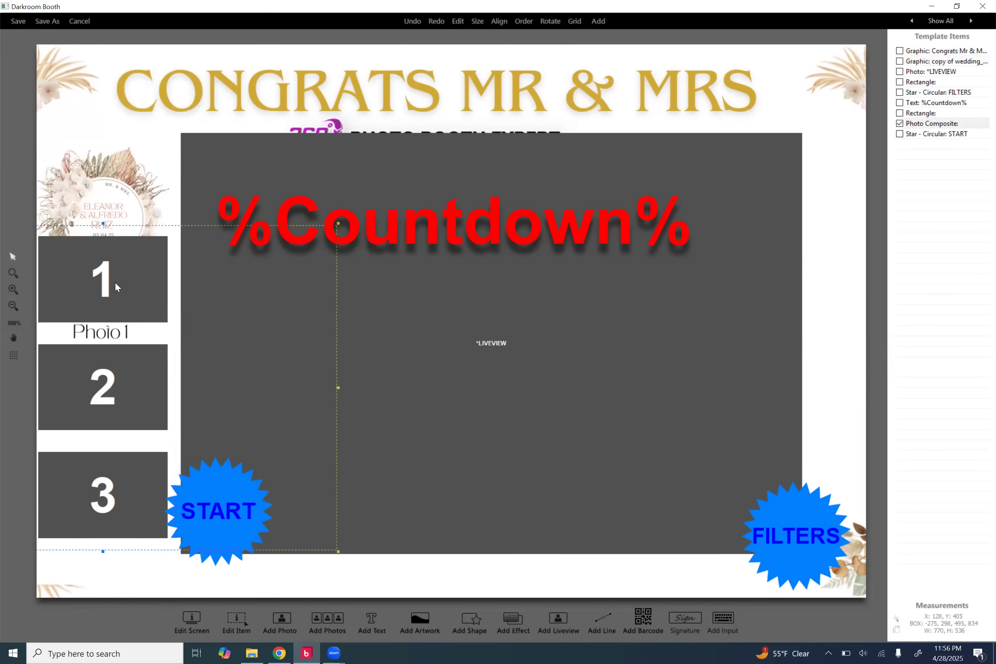
{"action": "left_click_drag", "start_coordinate": [109, 289], "coordinate": [110, 331]}
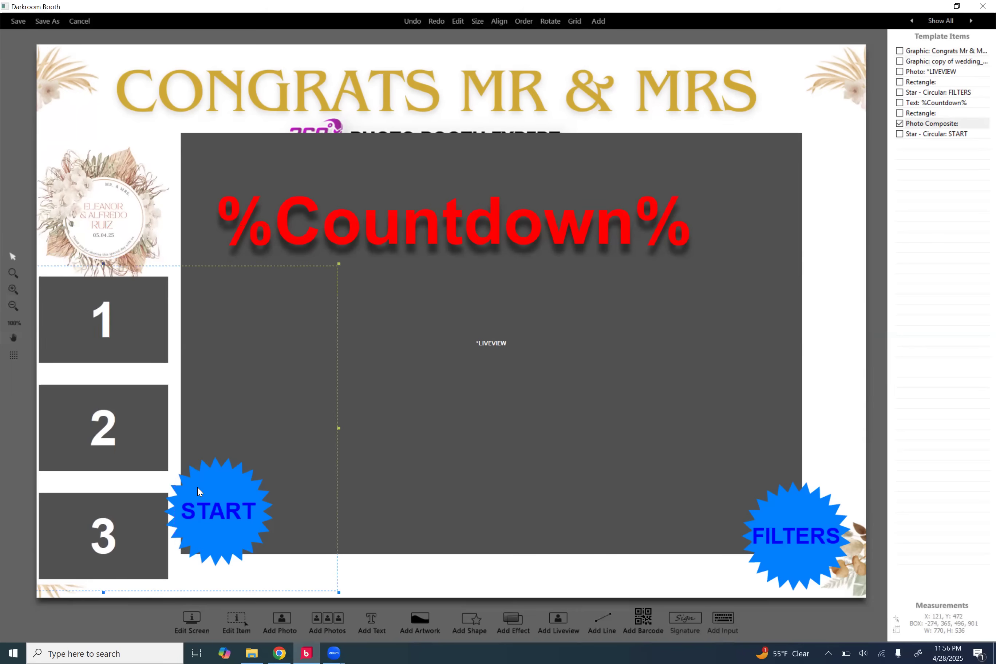
{"action": "left_click", "coordinate": [245, 518]}
{"action": "left_click_drag", "start_coordinate": [233, 516], "coordinate": [240, 526]}
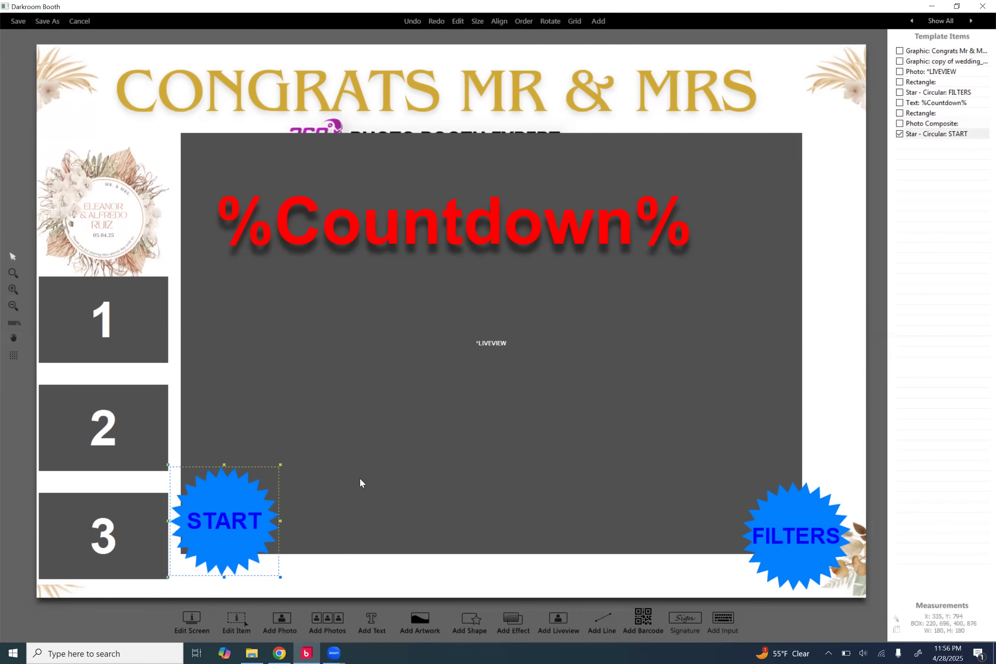
{"action": "left_click_drag", "start_coordinate": [543, 348], "coordinate": [548, 380]}
{"action": "left_click_drag", "start_coordinate": [548, 380], "coordinate": [547, 380]}
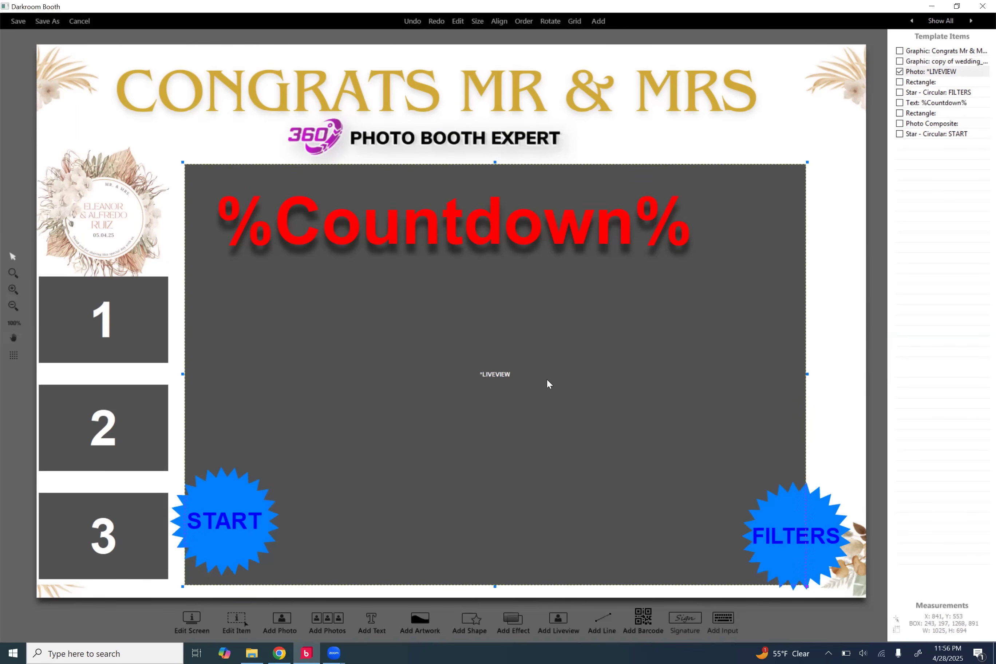
Step: Save the template as 'mr & mrs', choose it as the screen template and start the booth
{"action": "left_click", "coordinate": [48, 21]}
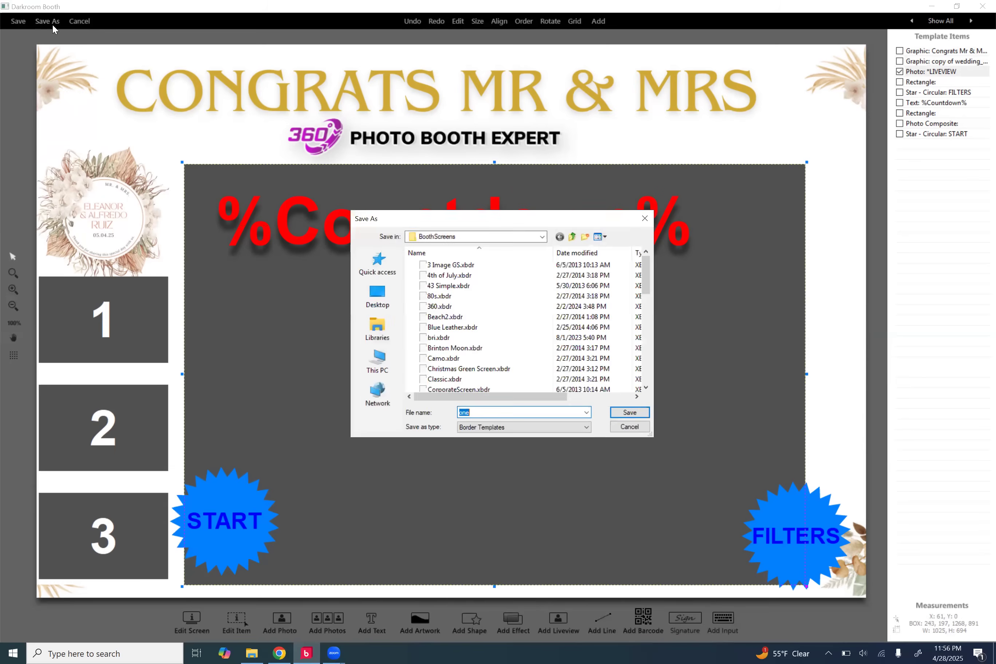
{"action": "type", "text": "mr & mrs"}
{"action": "key", "text": "Return"}
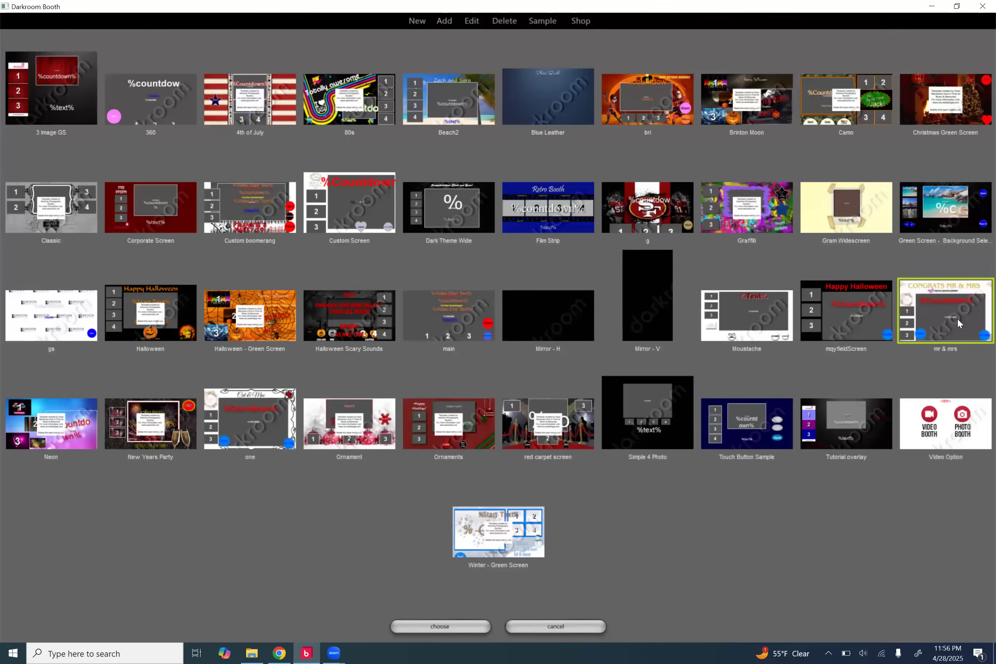
{"action": "left_click", "coordinate": [447, 626]}
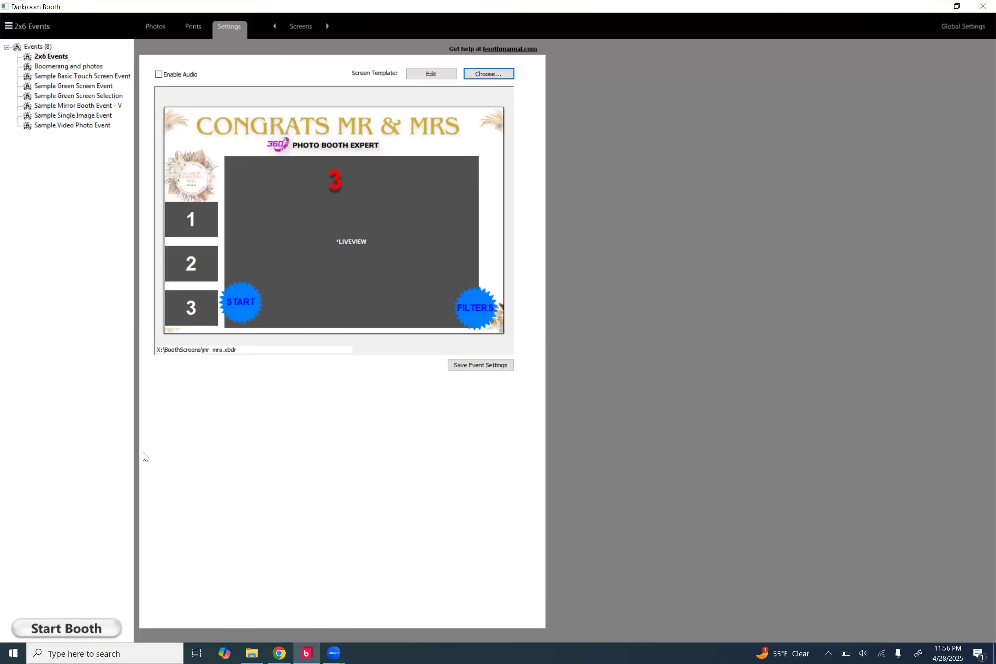
{"action": "left_click", "coordinate": [75, 632]}
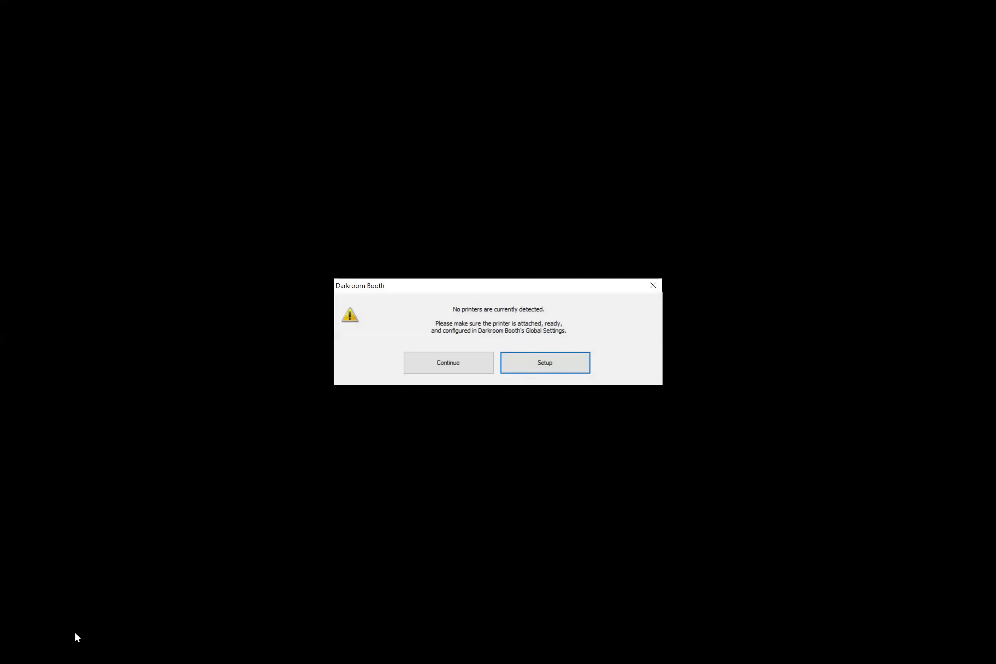